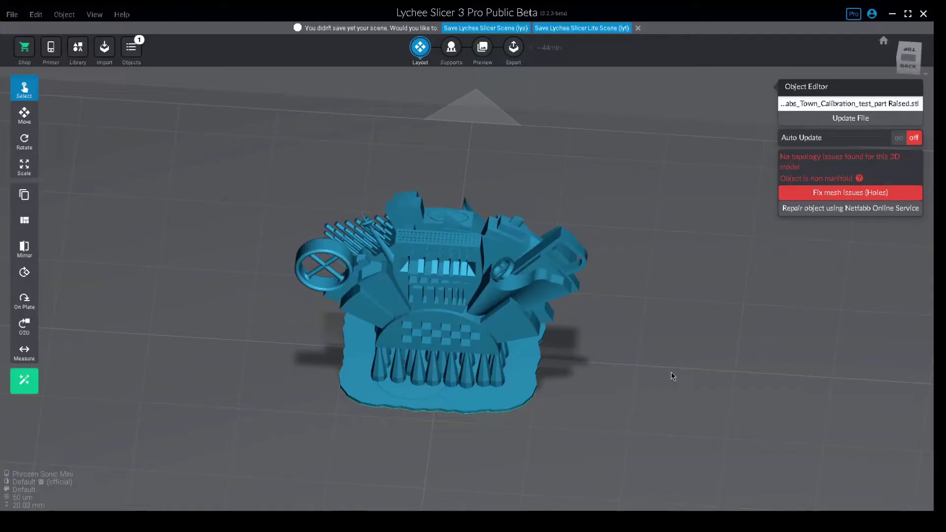
# Deselect the Town model, then orbit to view it from behind, above and the front
pyautogui.click(755, 336)
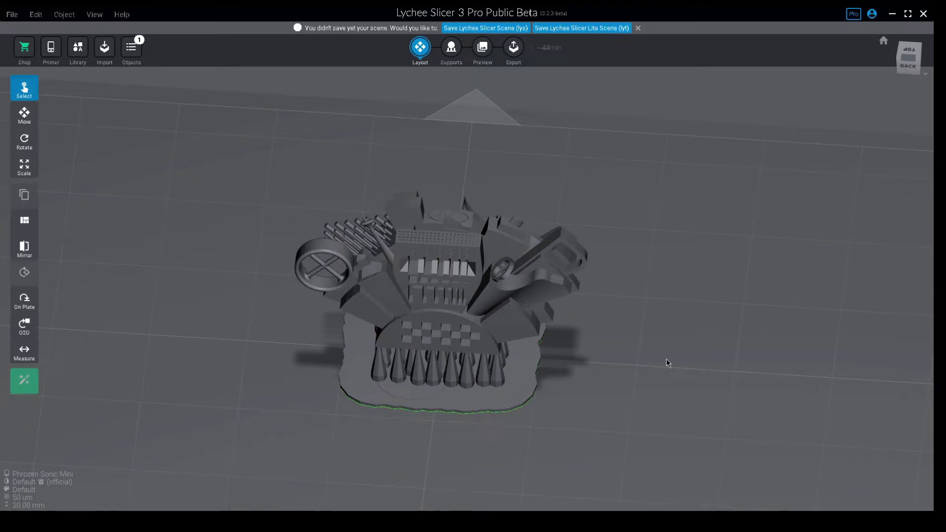
pyautogui.moveTo(613, 350)
pyautogui.mouseDown(button='right')
pyautogui.moveTo(622, 325)
pyautogui.moveTo(621, 344)
pyautogui.mouseUp(button='right')
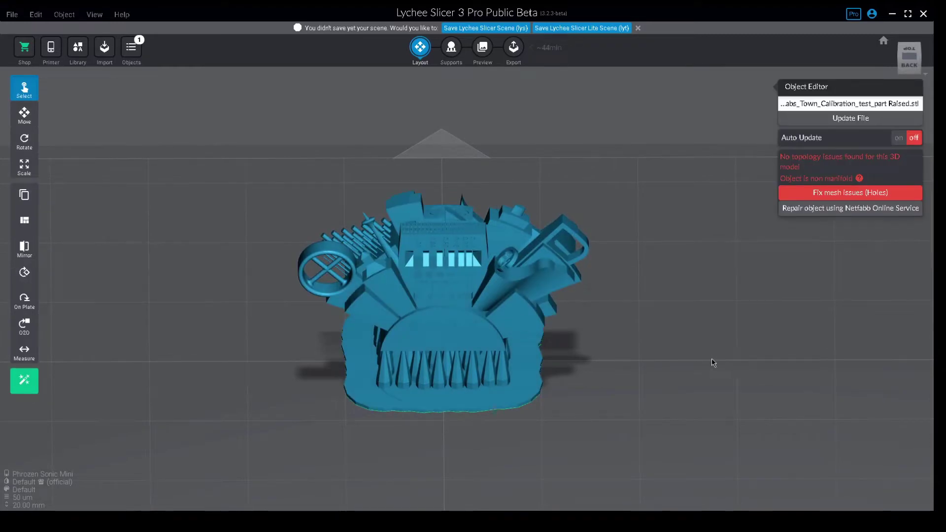
pyautogui.moveTo(712, 359); pyautogui.dragTo(659, 405)
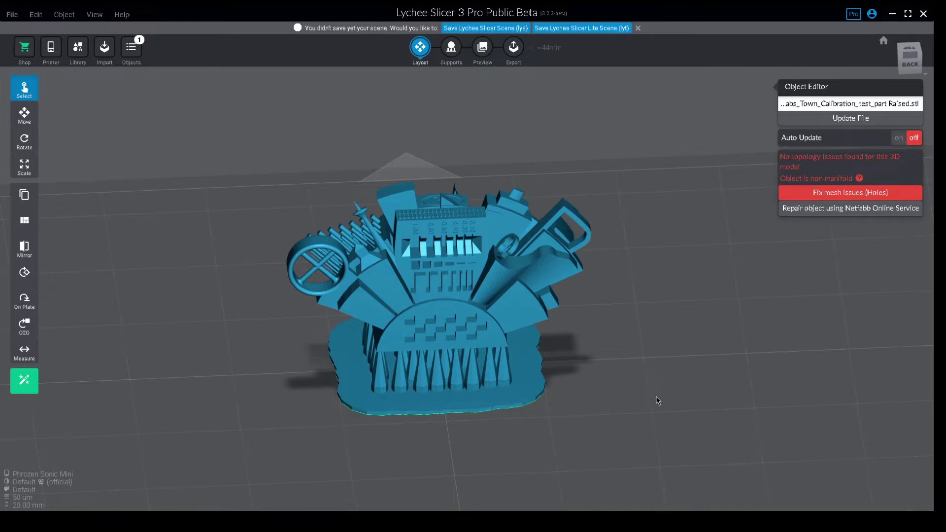
pyautogui.moveTo(658, 401); pyautogui.dragTo(627, 404)
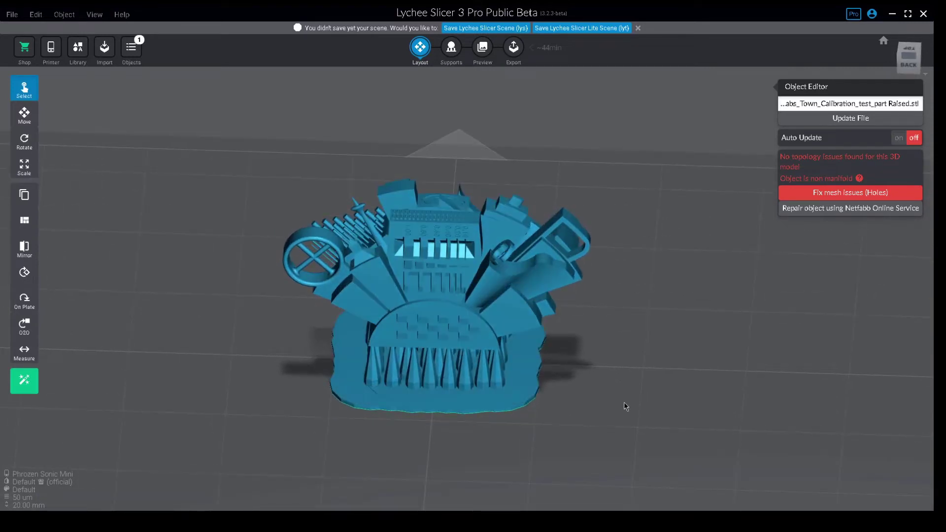
pyautogui.moveTo(624, 406); pyautogui.dragTo(563, 367)
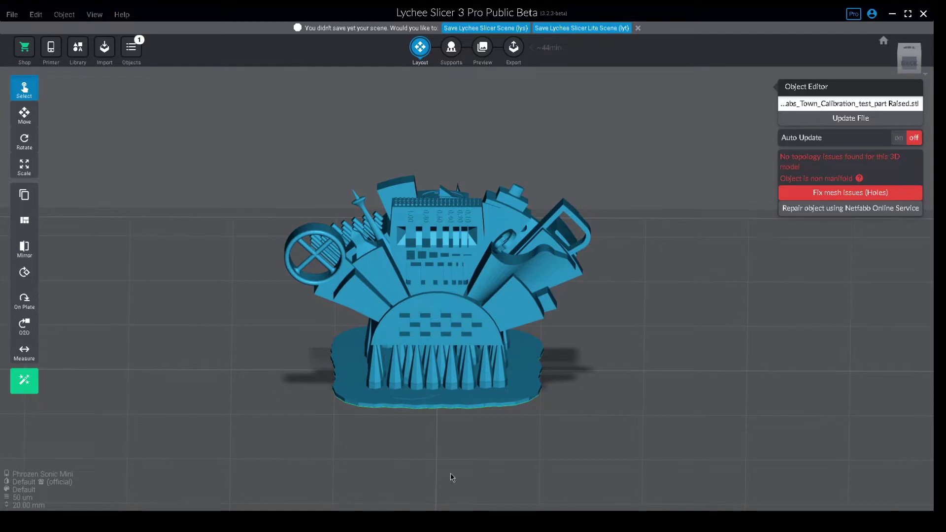
pyautogui.moveTo(451, 473)
pyautogui.mouseDown()
pyautogui.moveTo(425, 484)
pyautogui.moveTo(297, 487)
pyautogui.moveTo(509, 492)
pyautogui.moveTo(447, 480)
pyautogui.mouseUp()
pyautogui.moveTo(544, 463); pyautogui.dragTo(547, 432)
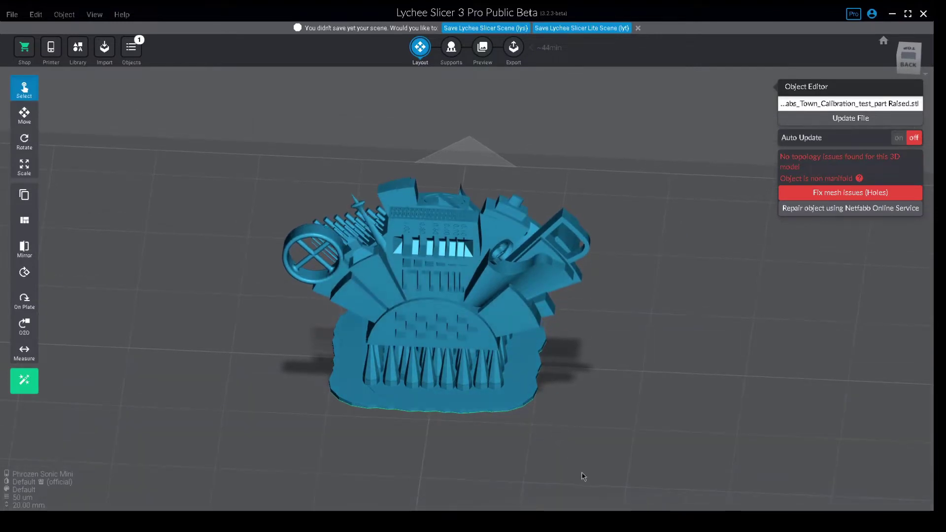
pyautogui.moveTo(572, 448); pyautogui.dragTo(551, 396)
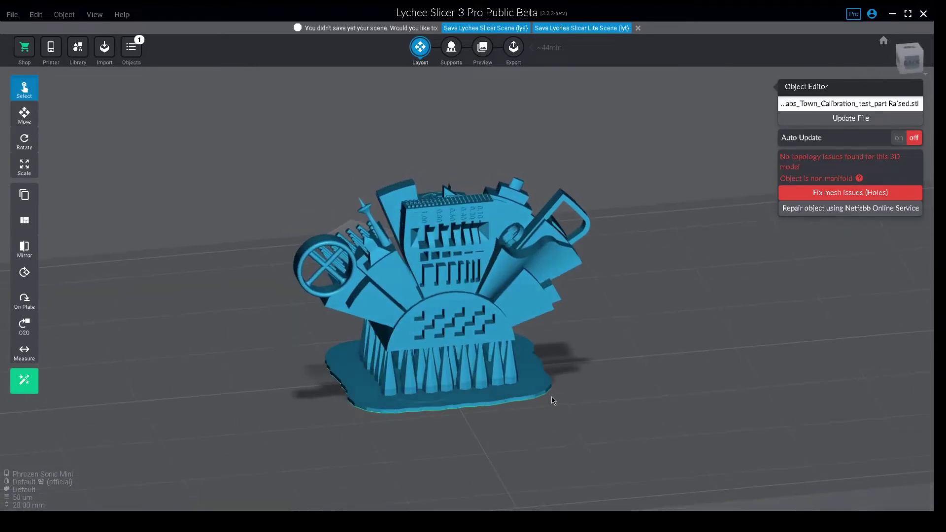
# Zoom in on the model and orbit to a nearly level side view
pyautogui.scroll(3, 391, 350)
pyautogui.scroll(4, 380, 309)
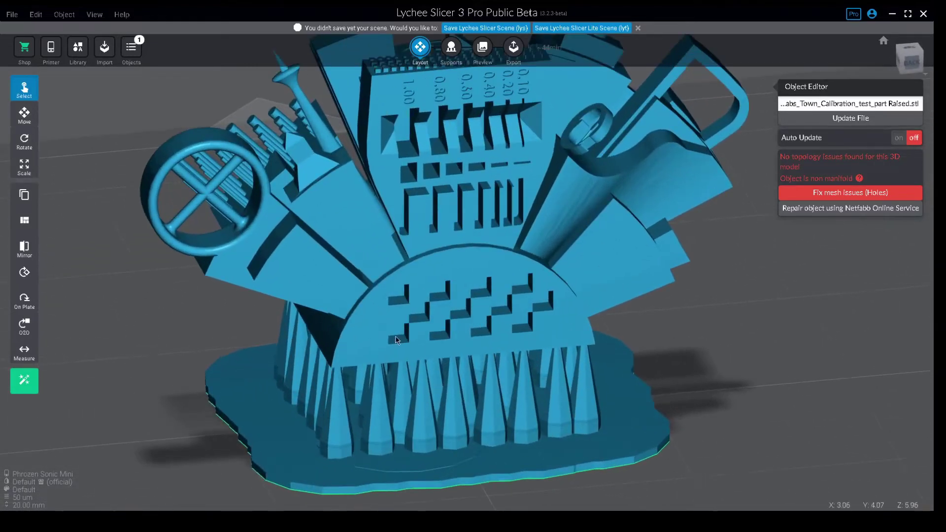
pyautogui.moveTo(374, 344); pyautogui.dragTo(448, 333)
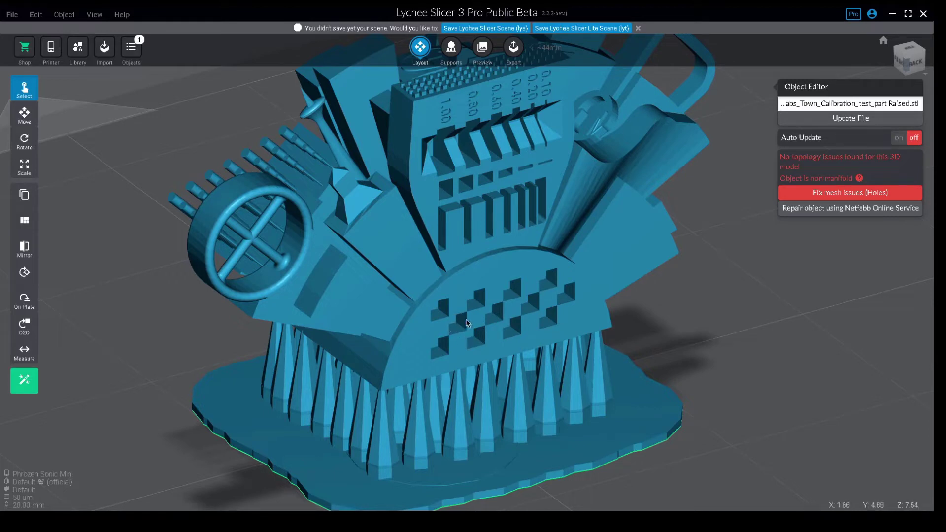
pyautogui.moveTo(461, 321)
pyautogui.mouseDown(button='right')
pyautogui.moveTo(438, 317)
pyautogui.moveTo(457, 321)
pyautogui.mouseUp(button='right')
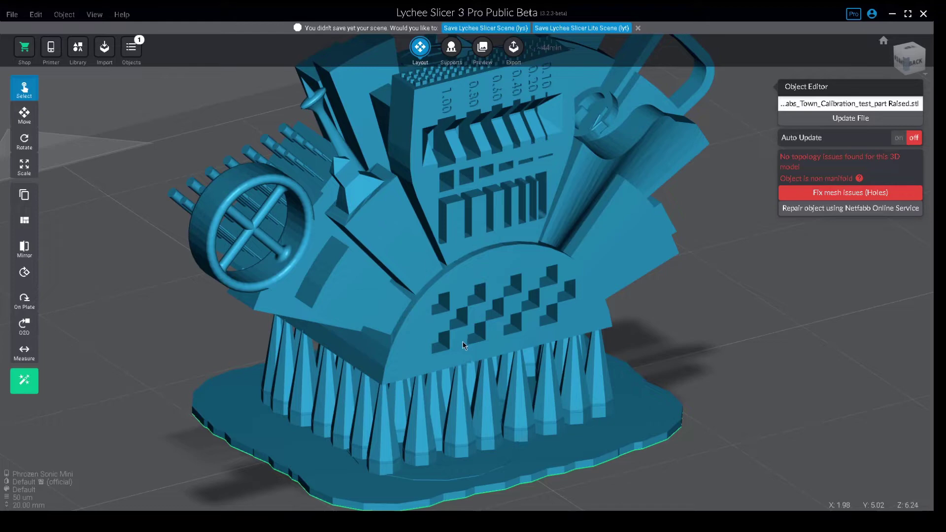
pyautogui.moveTo(460, 323)
pyautogui.mouseDown(button='right')
pyautogui.moveTo(418, 312)
pyautogui.moveTo(460, 323)
pyautogui.mouseUp(button='right')
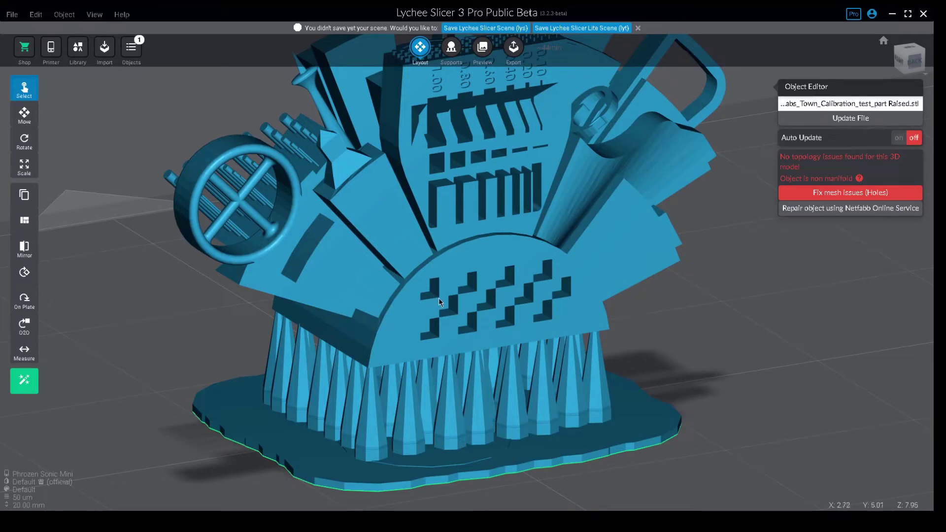
pyautogui.scroll(5, 441, 303)
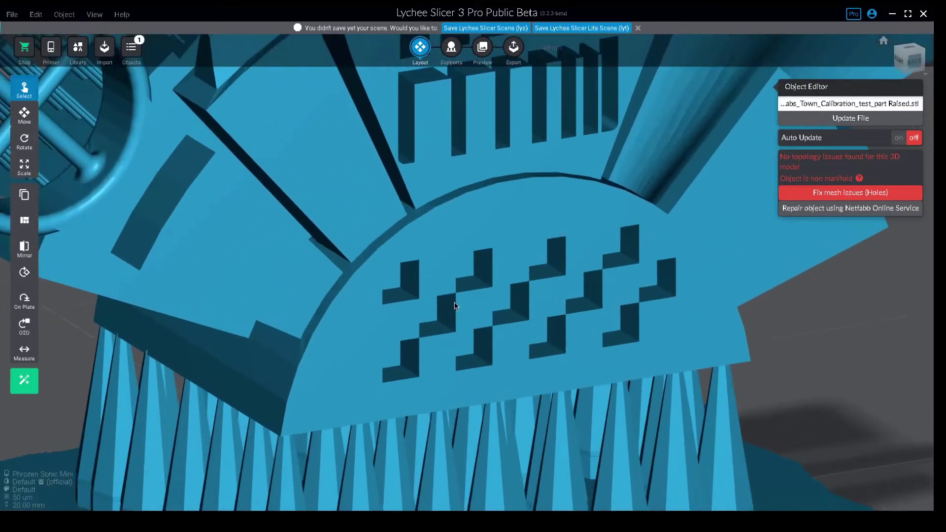
pyautogui.scroll(2, 455, 306)
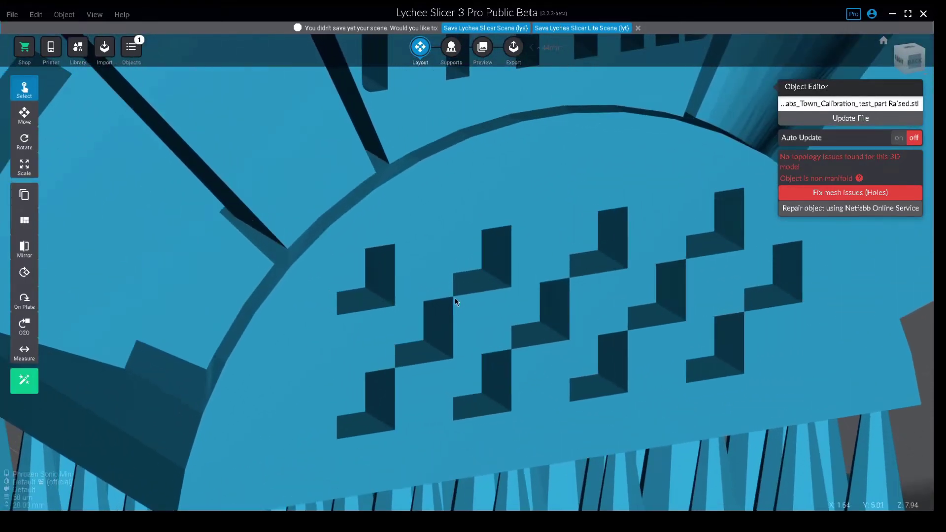
pyautogui.scroll(-7, 655, 270)
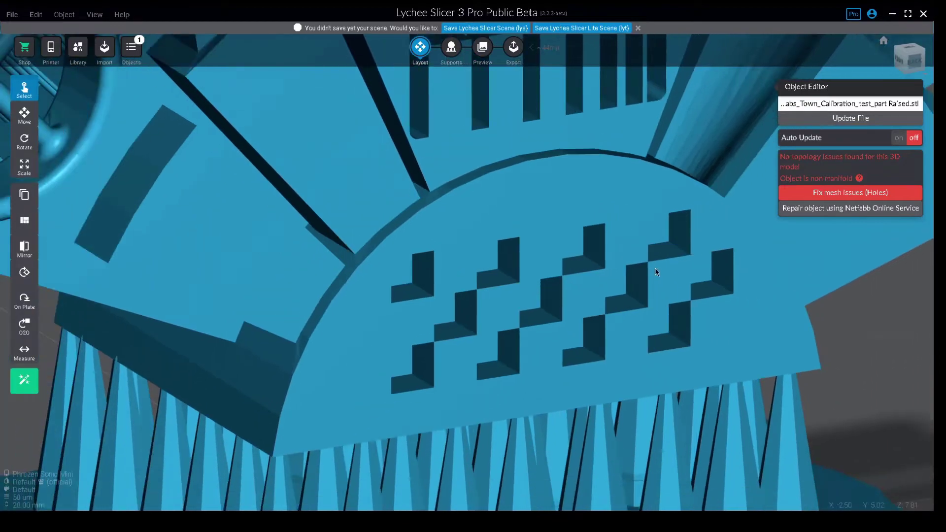
# Tilt down over the model, then swing to a low frontal view
pyautogui.moveTo(634, 269); pyautogui.dragTo(542, 286, button='right')
pyautogui.scroll(-2, 565, 288)
pyautogui.moveTo(544, 290); pyautogui.dragTo(474, 320)
pyautogui.moveTo(474, 320); pyautogui.dragTo(519, 324, button='right')
pyautogui.scroll(-3, 517, 324)
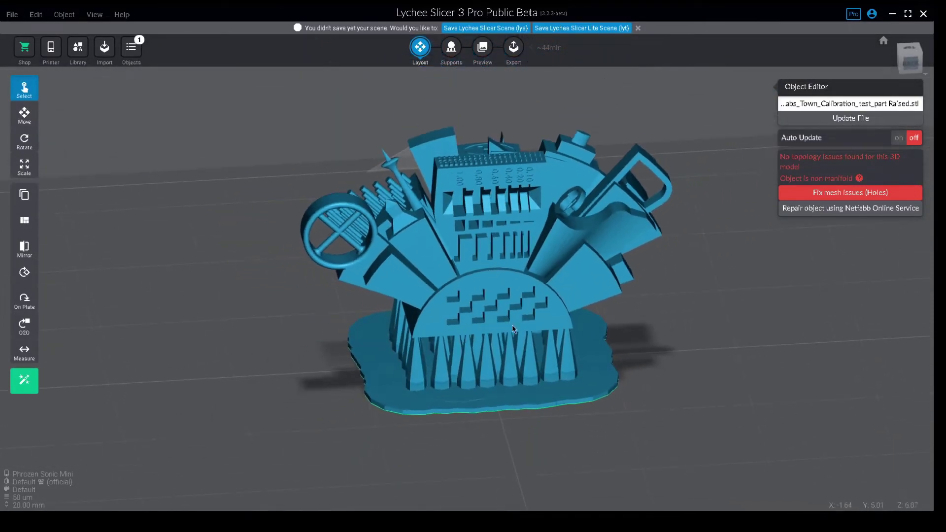
pyautogui.moveTo(606, 372); pyautogui.dragTo(539, 321, button='right')
# Orbit between elevated and straight-on front views of the supported model, then zoom in
pyautogui.moveTo(391, 275); pyautogui.dragTo(396, 338)
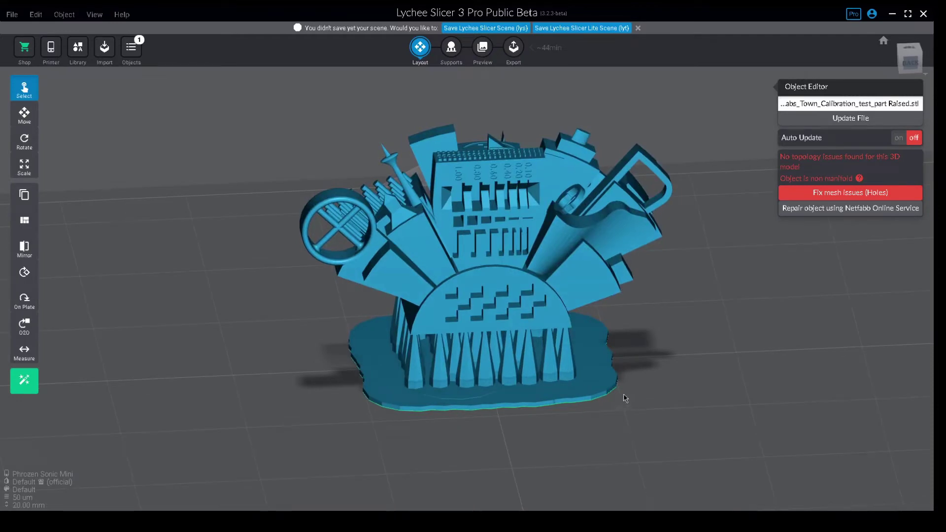
pyautogui.moveTo(622, 394); pyautogui.dragTo(649, 390, button='right')
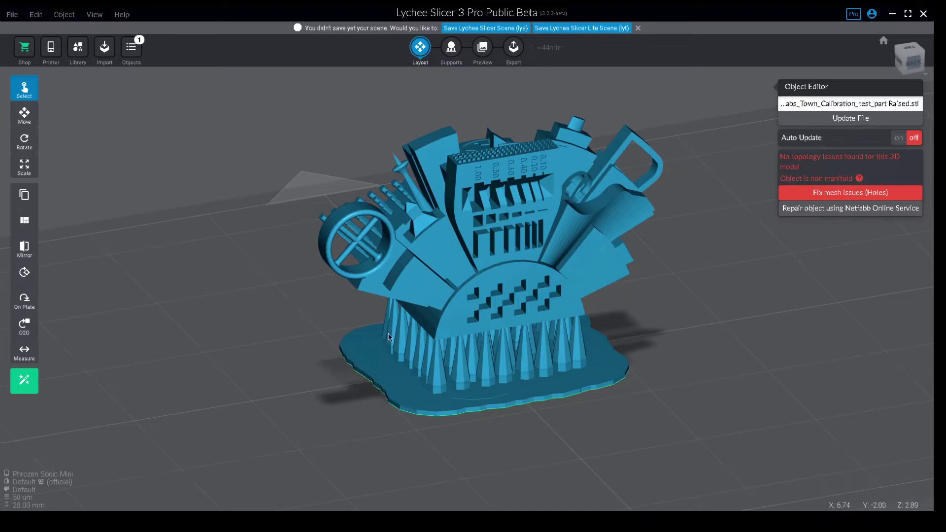
pyautogui.moveTo(235, 333); pyautogui.dragTo(141, 319)
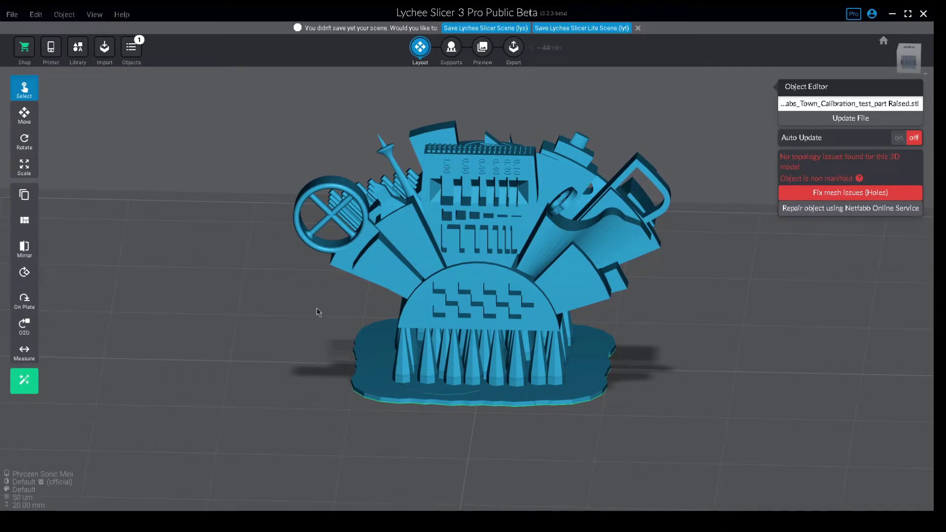
pyautogui.moveTo(596, 431); pyautogui.dragTo(599, 368)
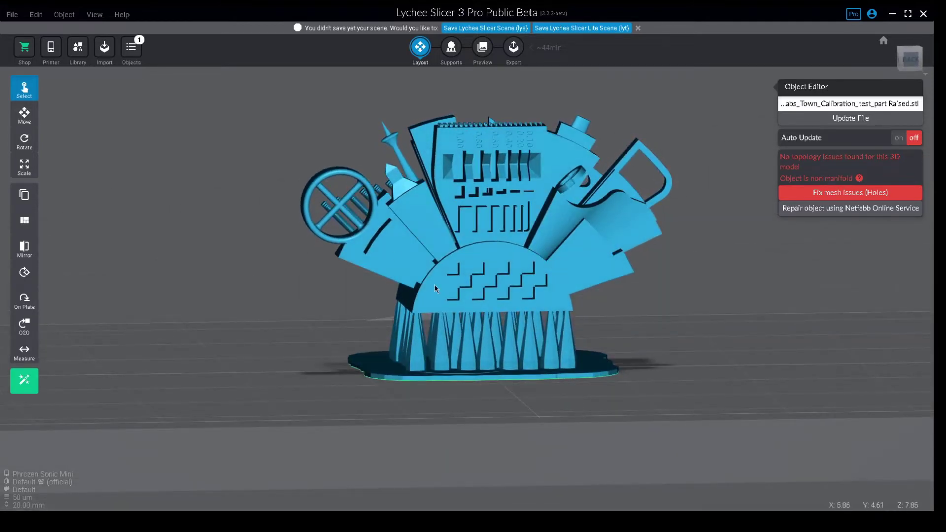
pyautogui.moveTo(590, 259); pyautogui.dragTo(607, 411)
pyautogui.scroll(3, 669, 375)
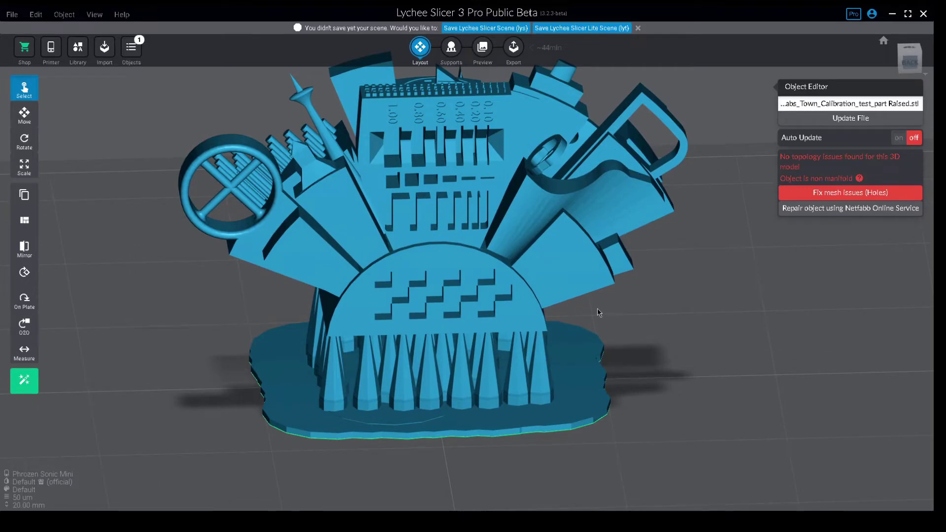
# Rock the view around the left side and dome, from back-left to front
pyautogui.moveTo(597, 309); pyautogui.dragTo(422, 259)
pyautogui.moveTo(434, 292); pyautogui.dragTo(450, 278)
pyautogui.scroll(1, 472, 296)
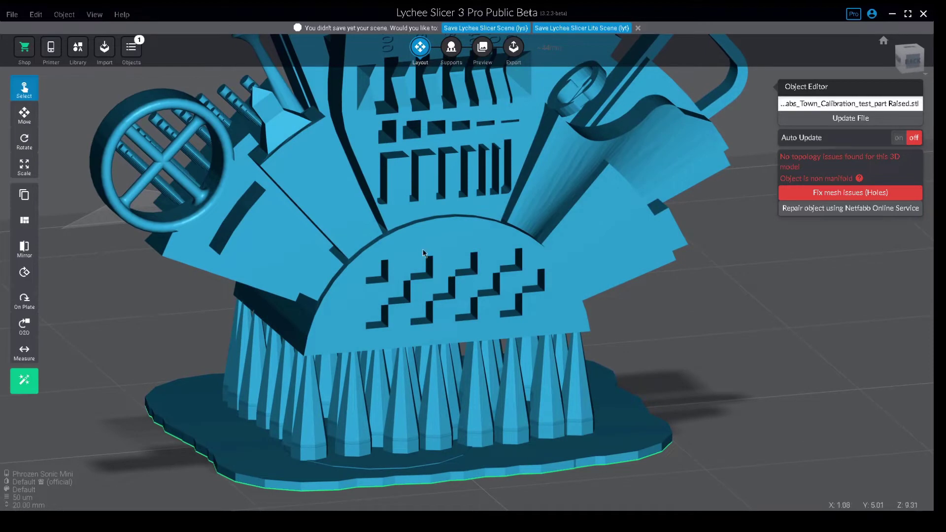
pyautogui.scroll(3, 446, 273)
pyautogui.scroll(-3, 436, 273)
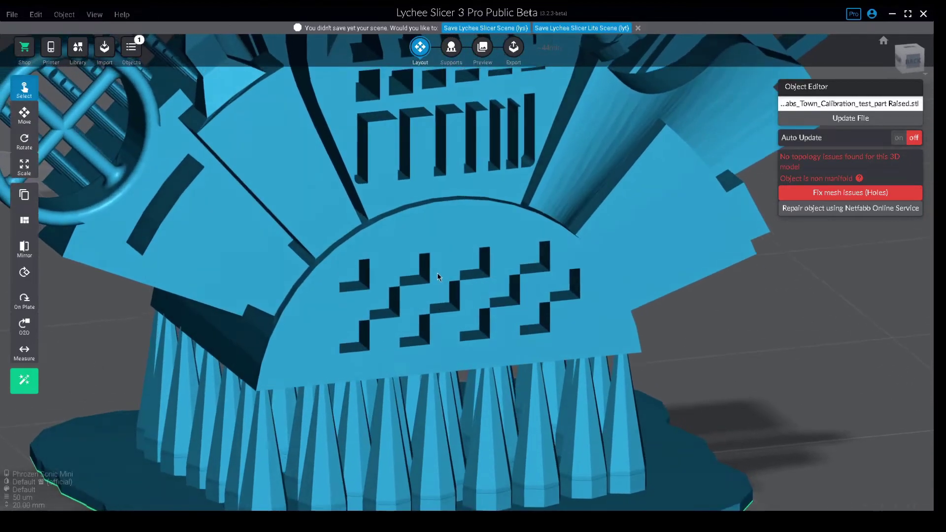
pyautogui.moveTo(436, 273); pyautogui.dragTo(458, 307)
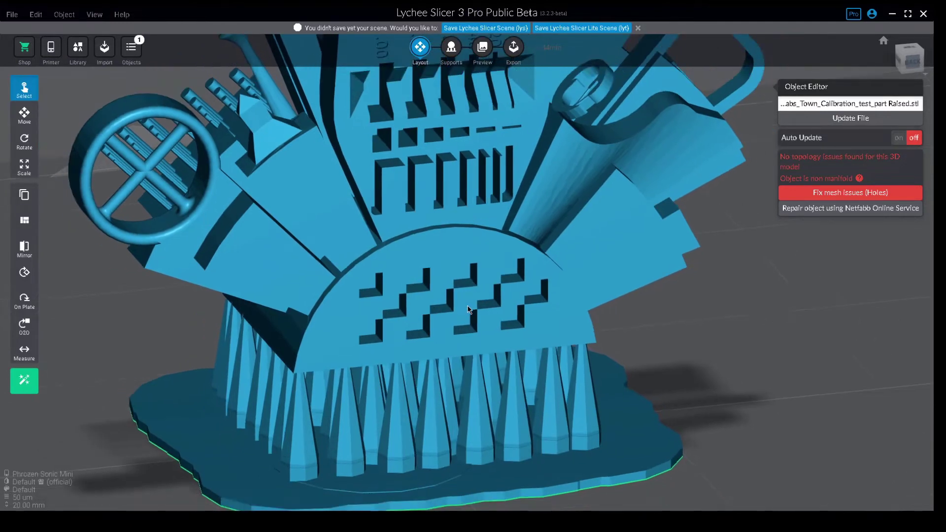
pyautogui.moveTo(467, 308); pyautogui.dragTo(448, 330)
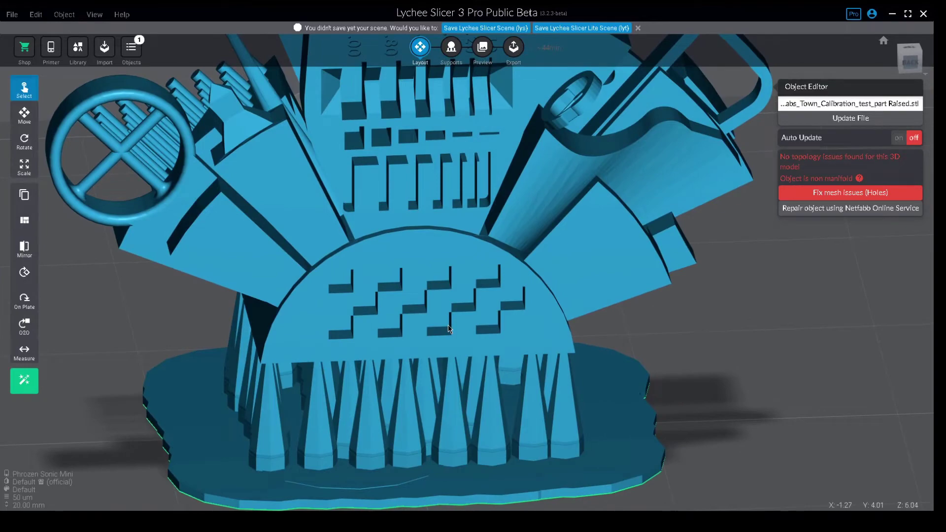
pyautogui.scroll(-2, 425, 333)
pyautogui.moveTo(425, 333); pyautogui.dragTo(318, 369)
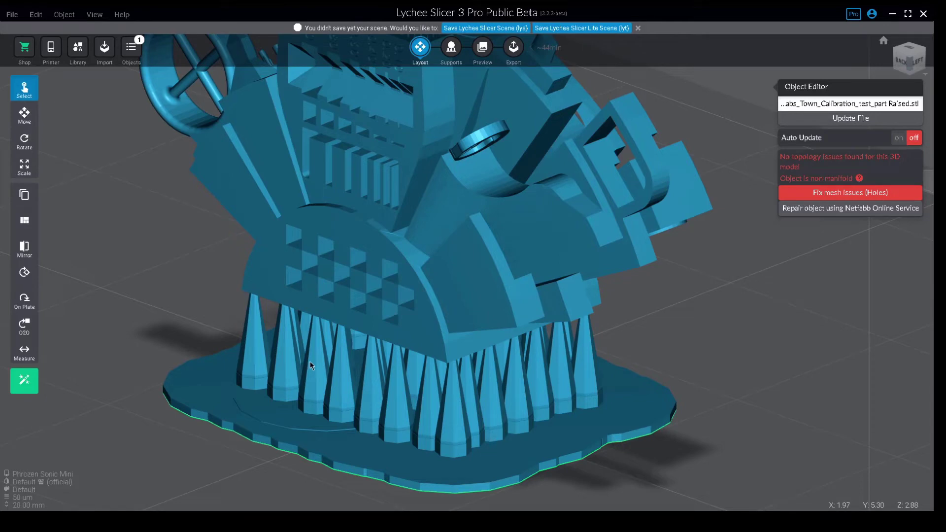
pyautogui.moveTo(310, 361); pyautogui.dragTo(381, 345)
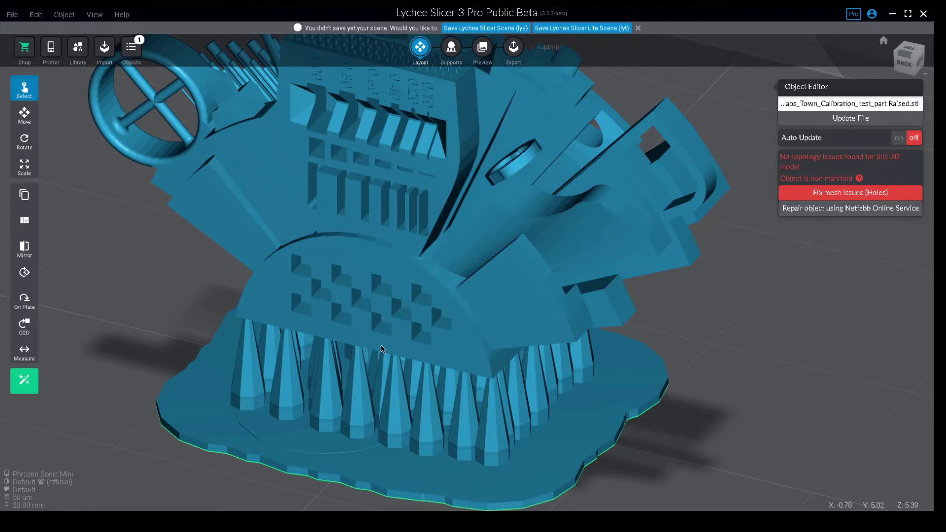
# Orbit between straight-on front, elevated and level views of the calibration model
pyautogui.moveTo(381, 345); pyautogui.dragTo(430, 346, button='right')
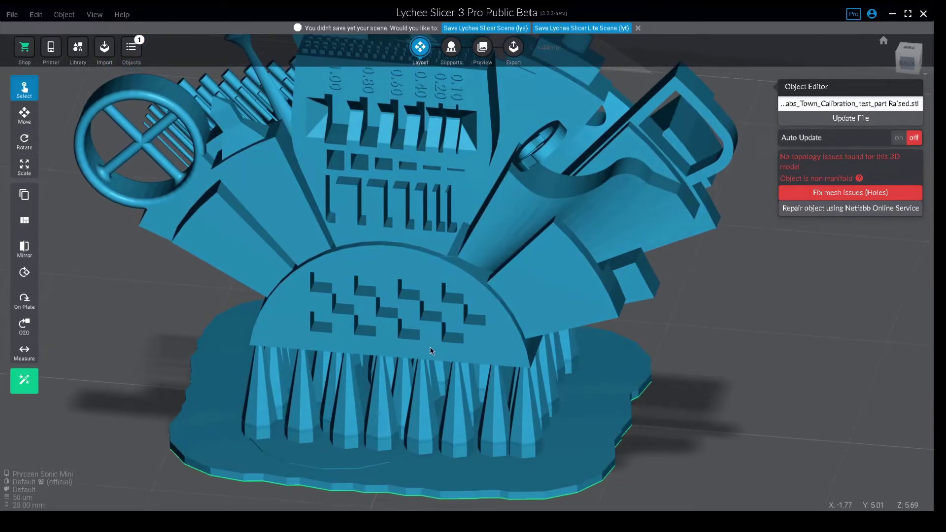
pyautogui.moveTo(430, 350); pyautogui.dragTo(493, 349, button='right')
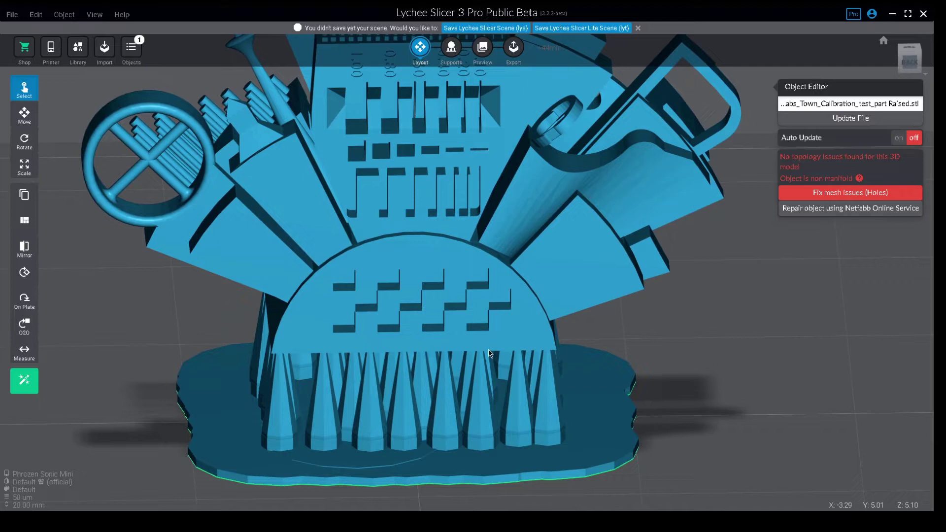
pyautogui.moveTo(490, 354); pyautogui.dragTo(537, 361, button='right')
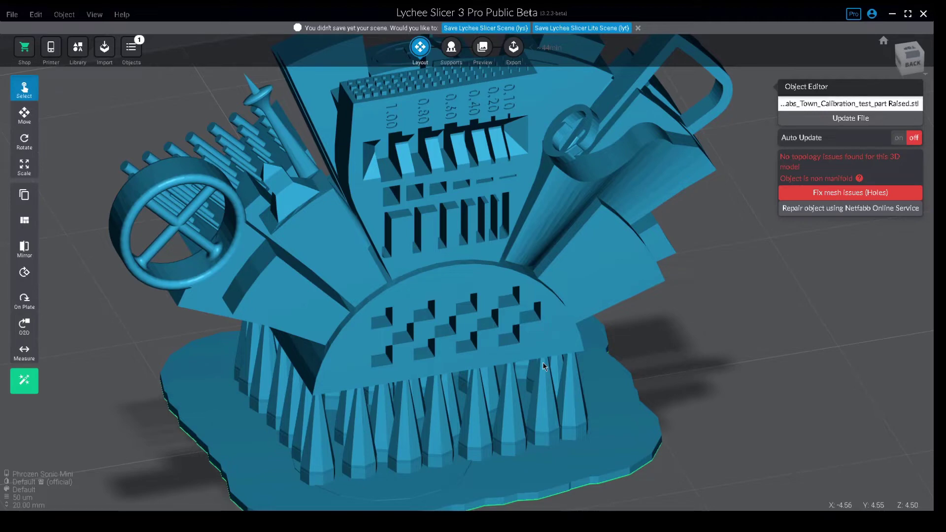
pyautogui.moveTo(535, 364); pyautogui.dragTo(502, 360, button='right')
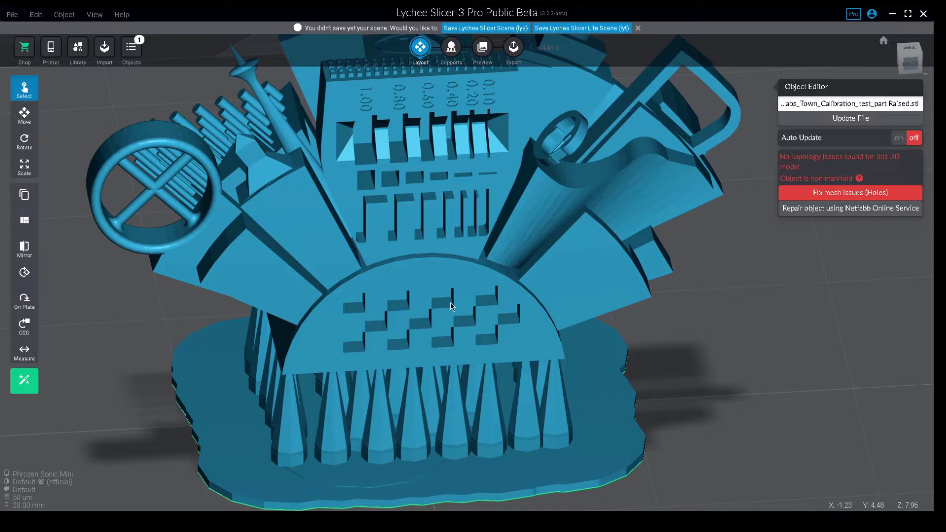
pyautogui.moveTo(451, 302); pyautogui.dragTo(482, 286, button='right')
pyautogui.scroll(5, 457, 223)
pyautogui.scroll(-5, 456, 223)
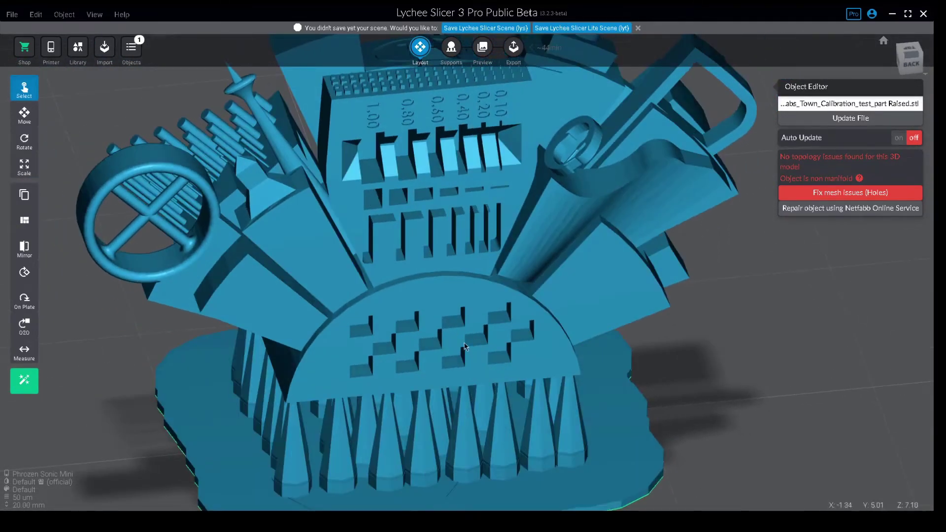
pyautogui.moveTo(465, 346); pyautogui.dragTo(389, 335, button='right')
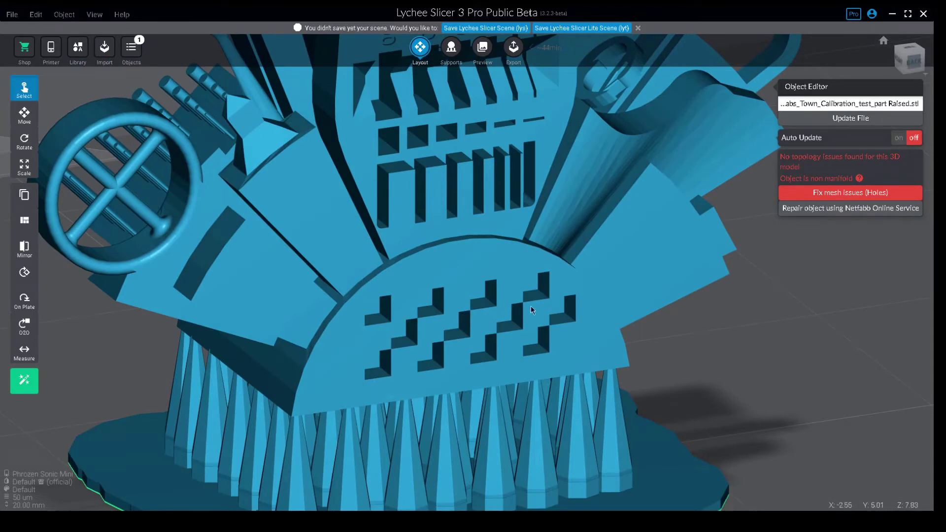
pyautogui.moveTo(530, 306); pyautogui.dragTo(466, 300, button='right')
pyautogui.scroll(-2, 506, 301)
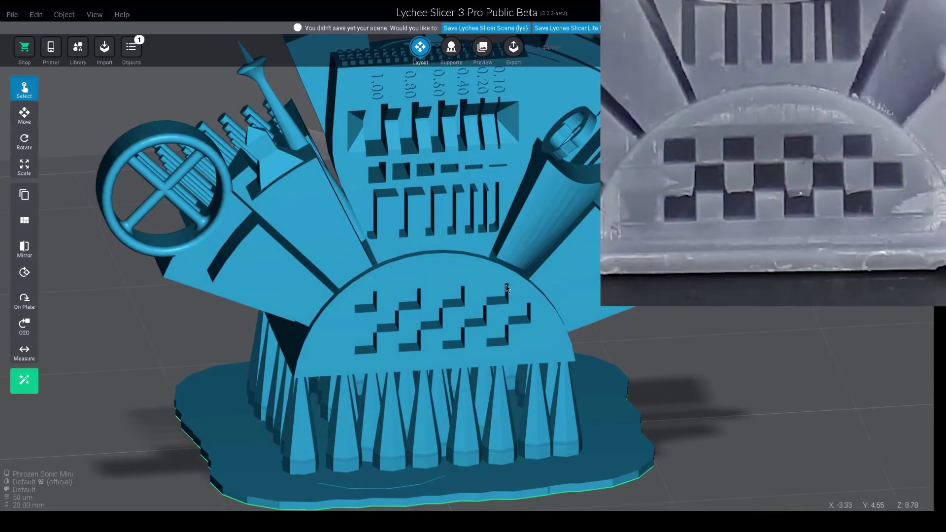
# Zoom in on the lower edges of the steps, then orbit back toward the front
pyautogui.moveTo(489, 308); pyautogui.dragTo(482, 265, button='right')
pyautogui.scroll(4, 496, 271)
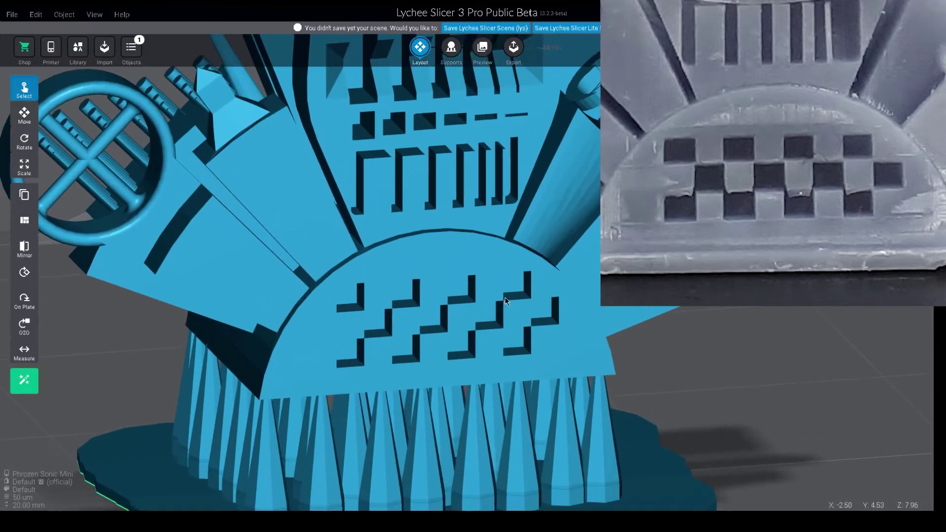
pyautogui.scroll(5, 502, 306)
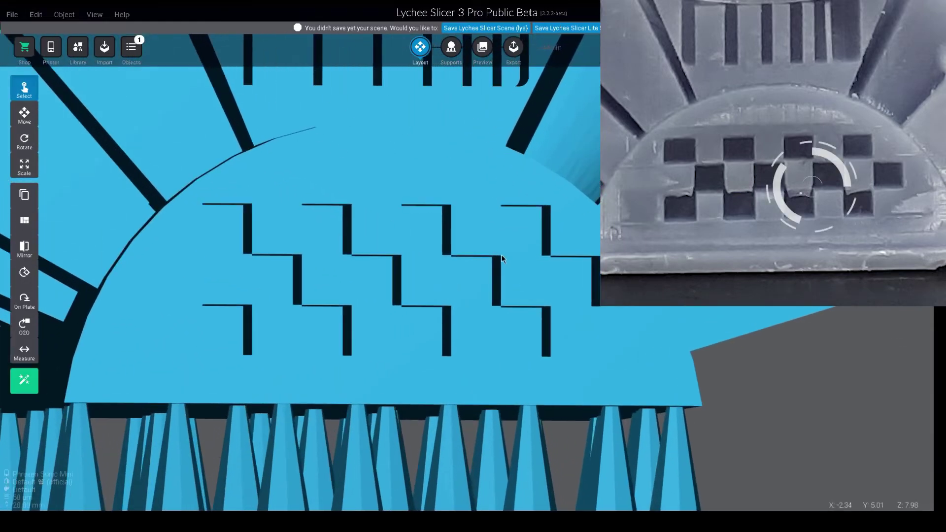
pyautogui.moveTo(502, 255); pyautogui.dragTo(511, 280, button='right')
pyautogui.scroll(2, 520, 299)
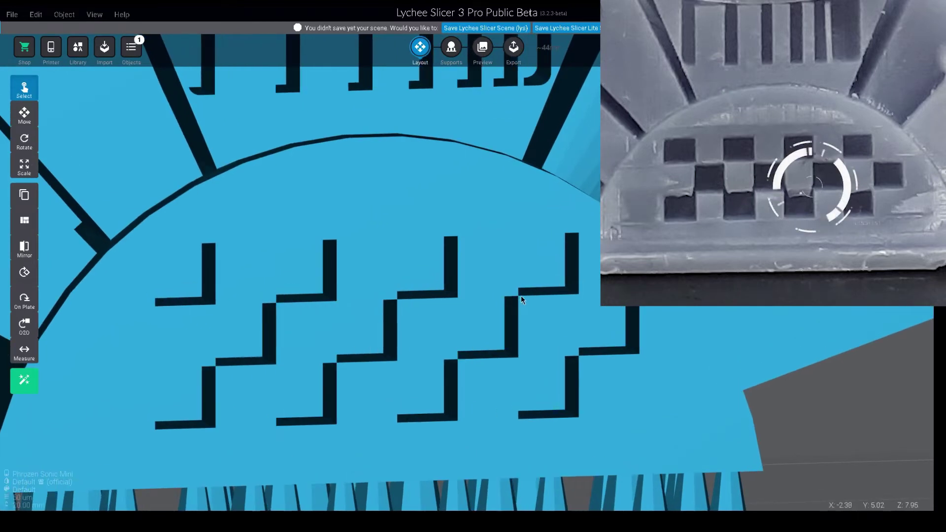
pyautogui.scroll(-3, 513, 287)
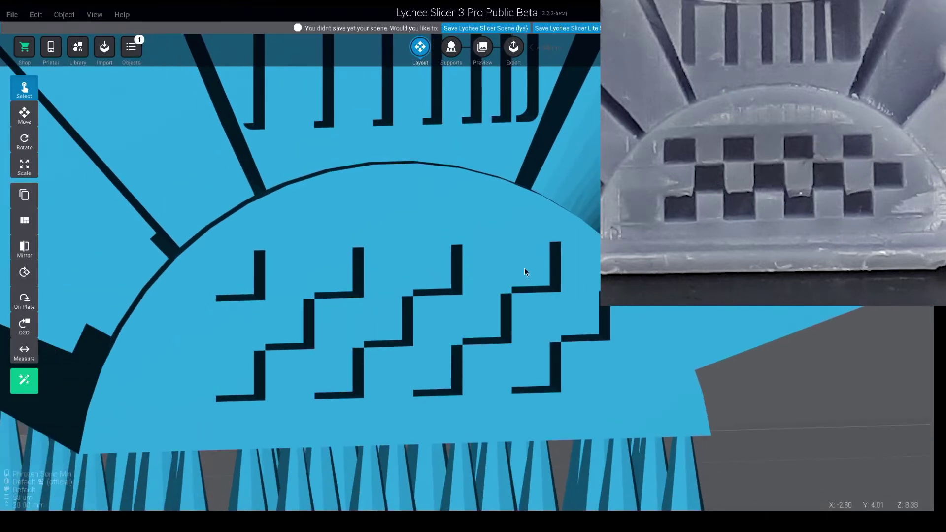
pyautogui.scroll(-3, 500, 304)
pyautogui.moveTo(499, 304); pyautogui.dragTo(394, 329, button='right')
pyautogui.scroll(-5, 438, 318)
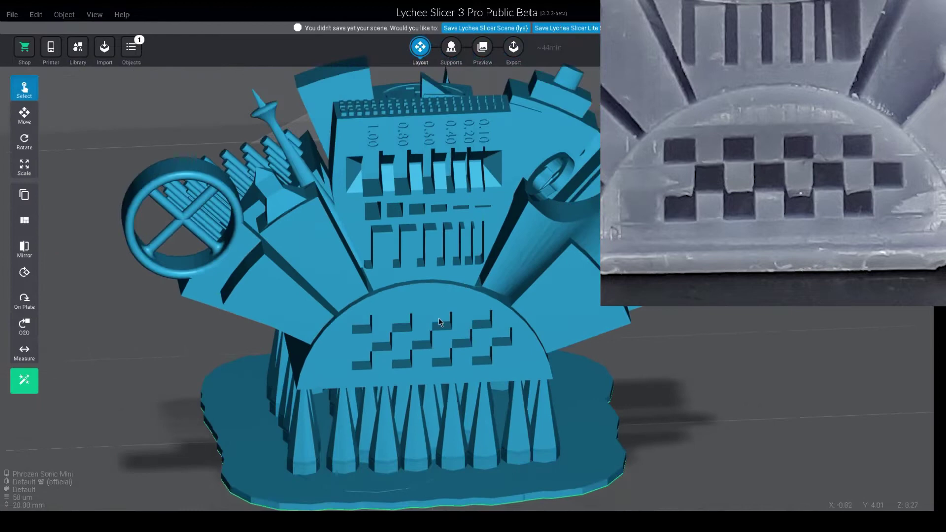
pyautogui.moveTo(460, 312)
pyautogui.mouseDown(button='right')
pyautogui.moveTo(444, 315)
pyautogui.moveTo(440, 328)
pyautogui.moveTo(431, 322)
pyautogui.moveTo(442, 313)
pyautogui.moveTo(357, 306)
pyautogui.moveTo(450, 327)
pyautogui.mouseUp(button='right')
# Zoom in and orbit closely around the model's left side and stepped pattern
pyautogui.scroll(2, 450, 326)
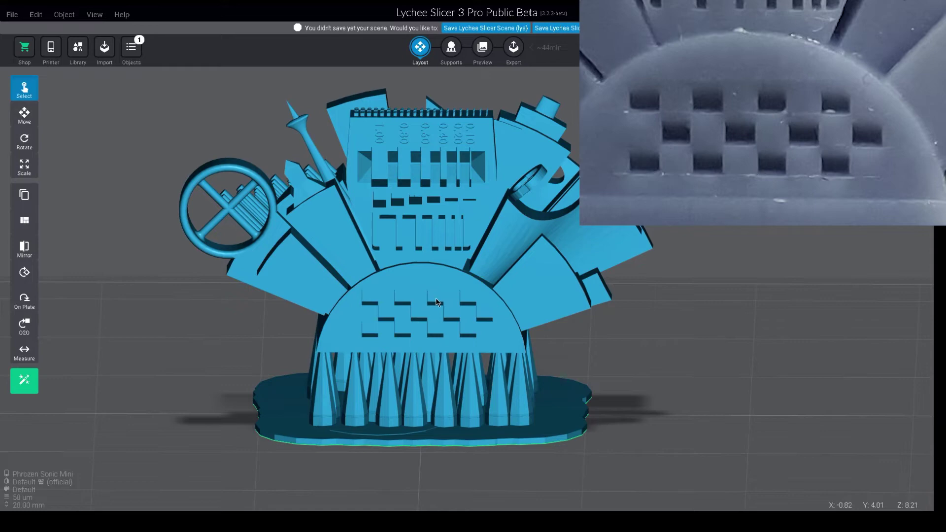
pyautogui.scroll(2, 427, 303)
pyautogui.scroll(1, 427, 316)
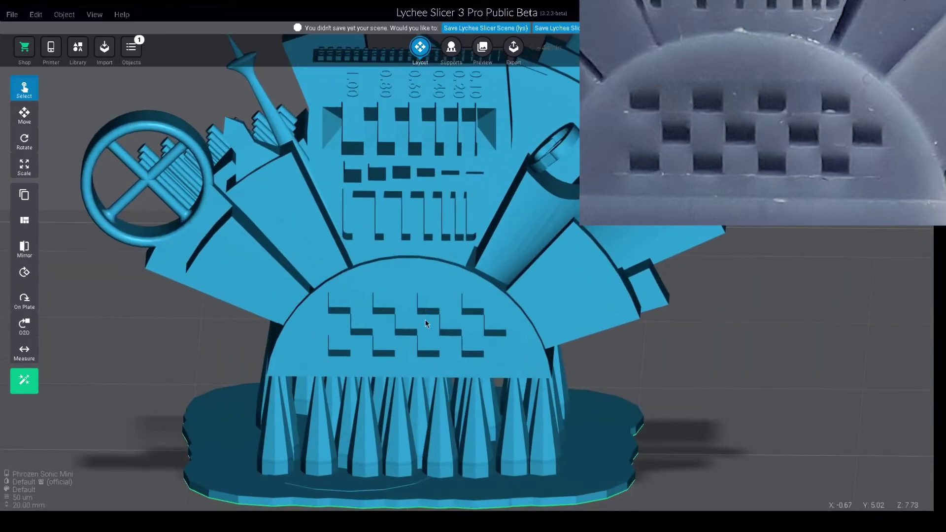
pyautogui.moveTo(425, 330); pyautogui.dragTo(471, 324, button='right')
pyautogui.scroll(1, 472, 324)
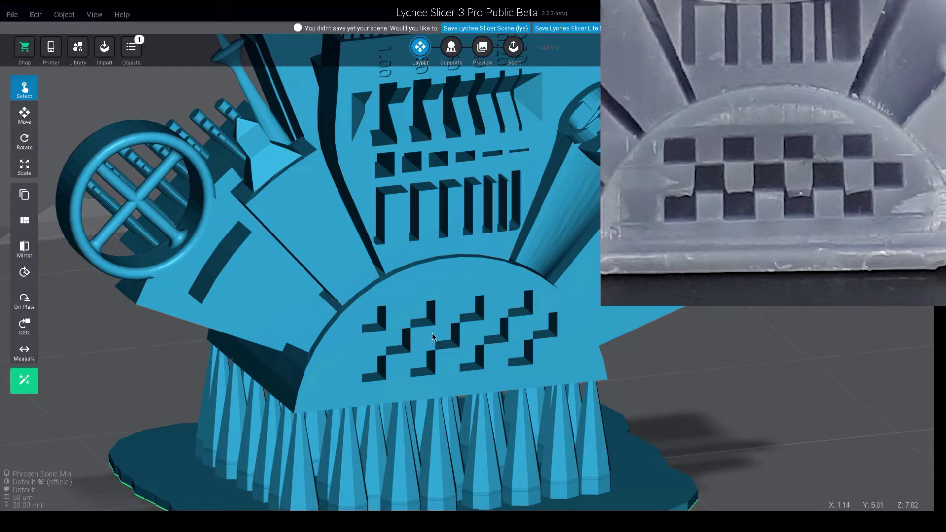
pyautogui.moveTo(433, 333)
pyautogui.mouseDown(button='right')
pyautogui.moveTo(412, 325)
pyautogui.moveTo(420, 332)
pyautogui.mouseUp(button='right')
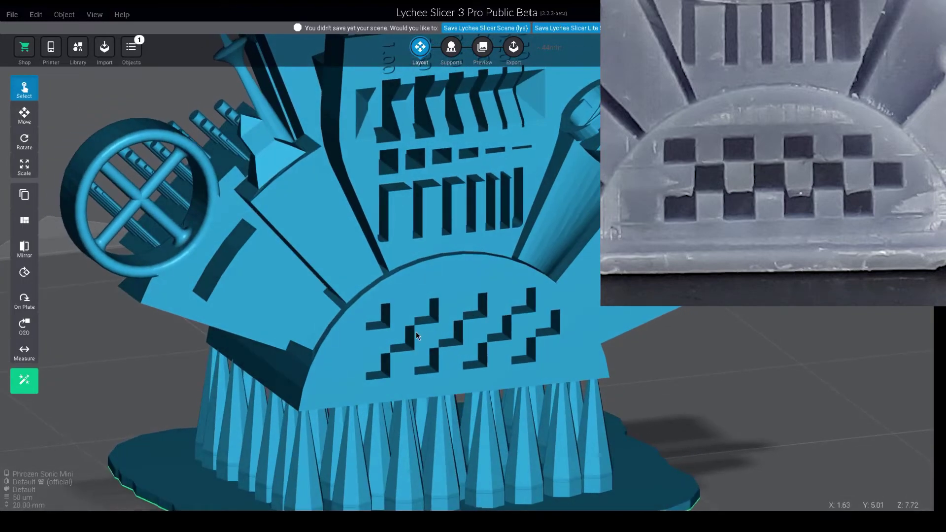
pyautogui.moveTo(408, 297); pyautogui.dragTo(405, 311, button='right')
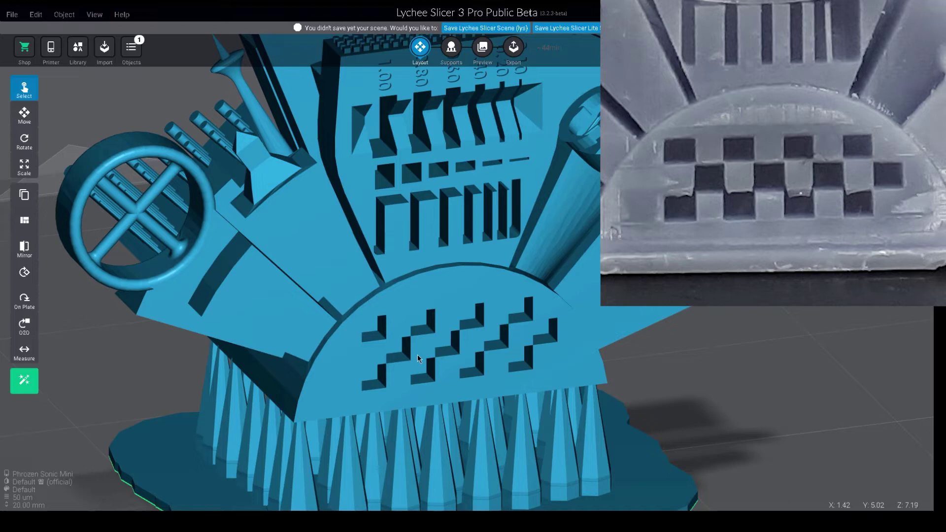
pyautogui.moveTo(418, 354); pyautogui.dragTo(436, 341, button='right')
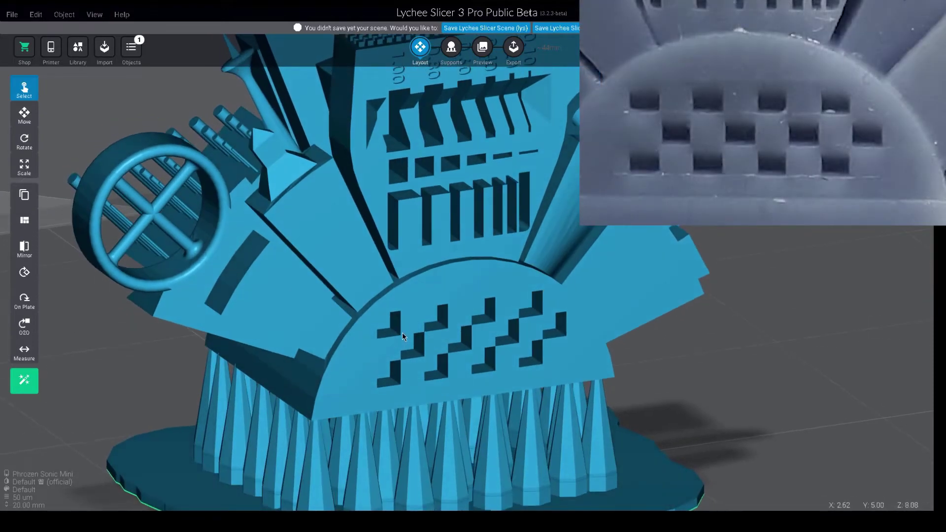
pyautogui.moveTo(437, 330); pyautogui.dragTo(460, 324, button='right')
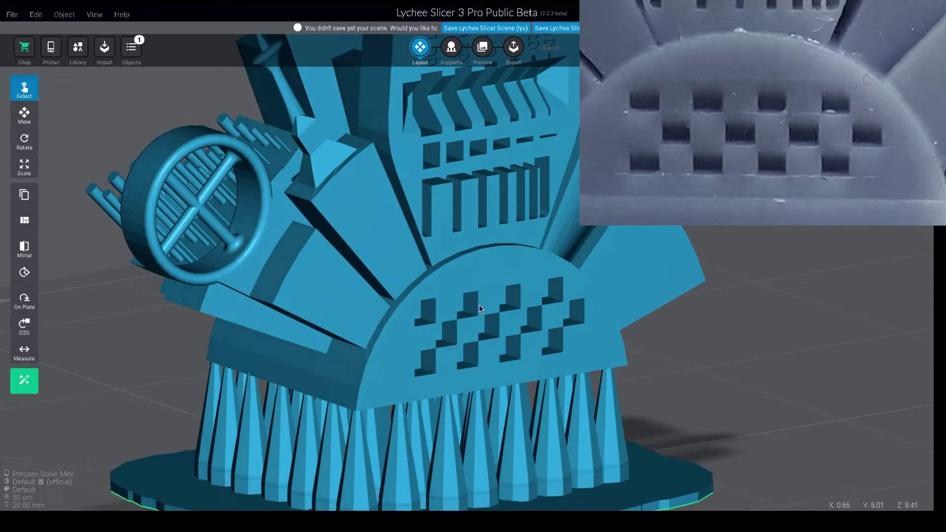
pyautogui.scroll(5, 462, 319)
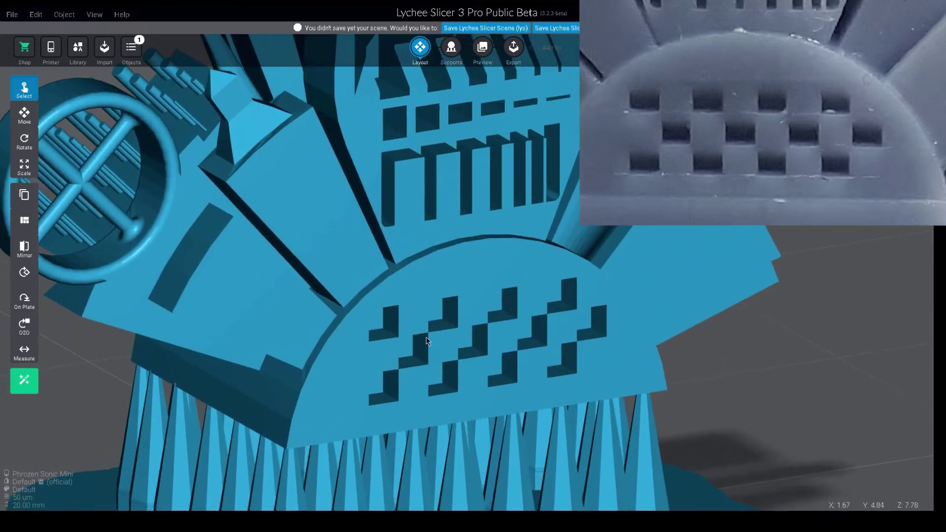
pyautogui.moveTo(426, 334); pyautogui.dragTo(425, 333, button='right')
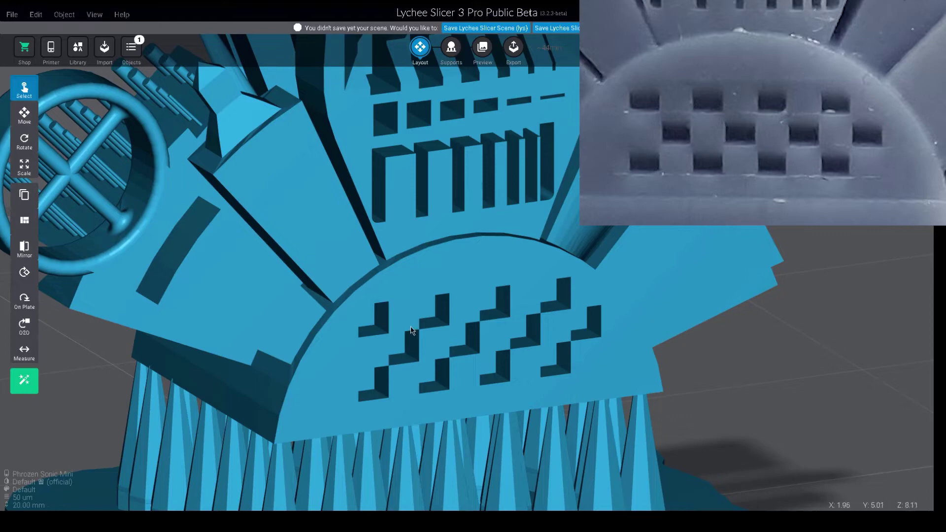
pyautogui.scroll(-5, 412, 331)
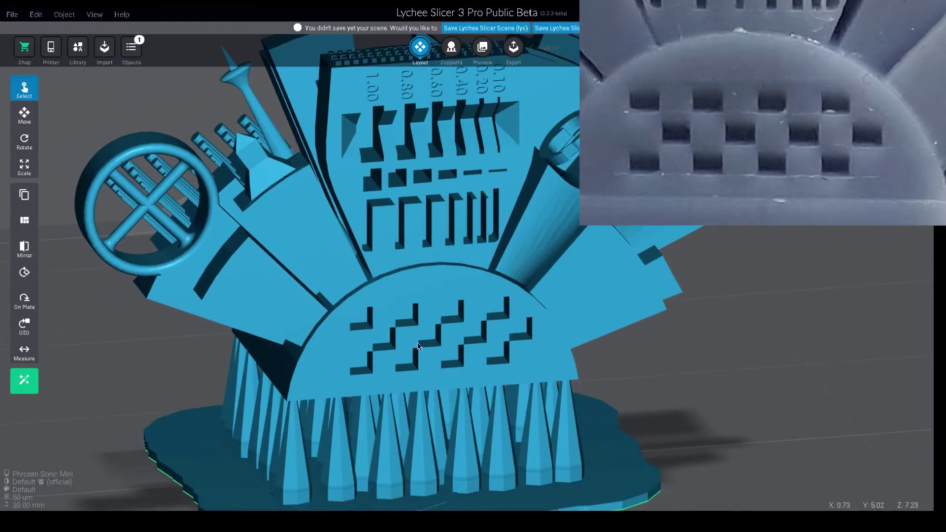
pyautogui.scroll(-4, 418, 346)
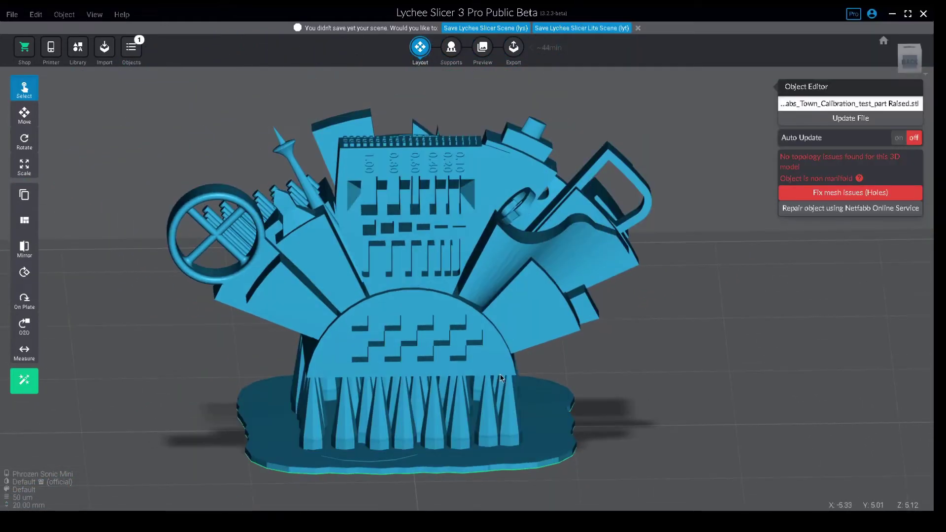
# Orbit through raised oblique and frontal views, swinging past the left side
pyautogui.moveTo(499, 351); pyautogui.dragTo(455, 310, button='right')
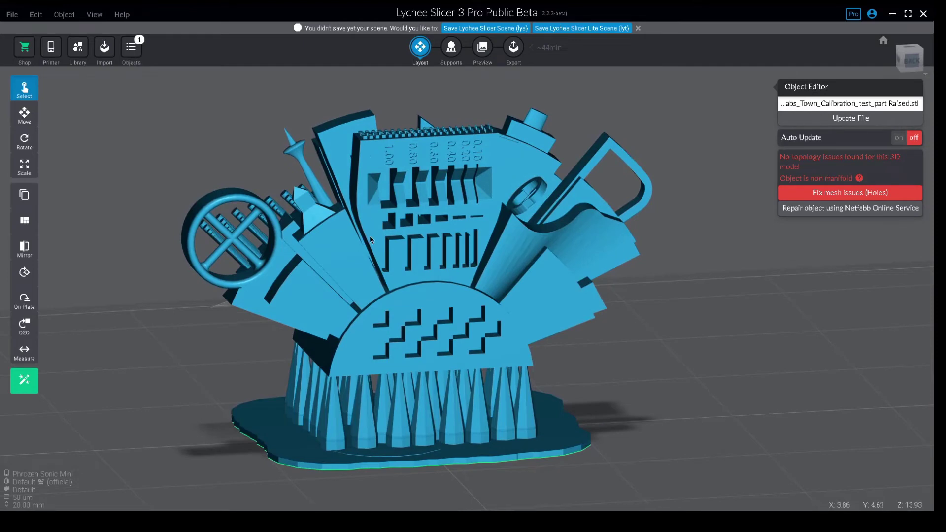
pyautogui.moveTo(399, 265); pyautogui.dragTo(441, 196, button='right')
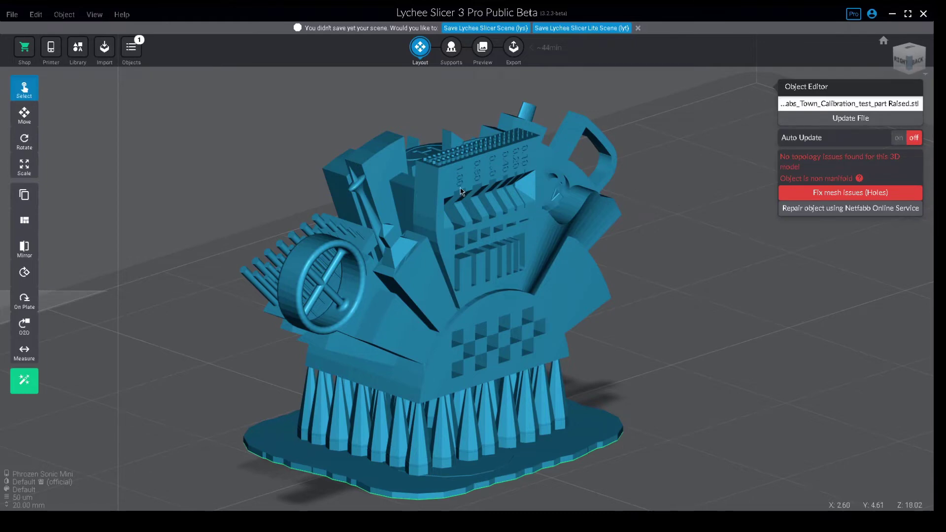
pyautogui.moveTo(461, 191); pyautogui.dragTo(368, 173, button='right')
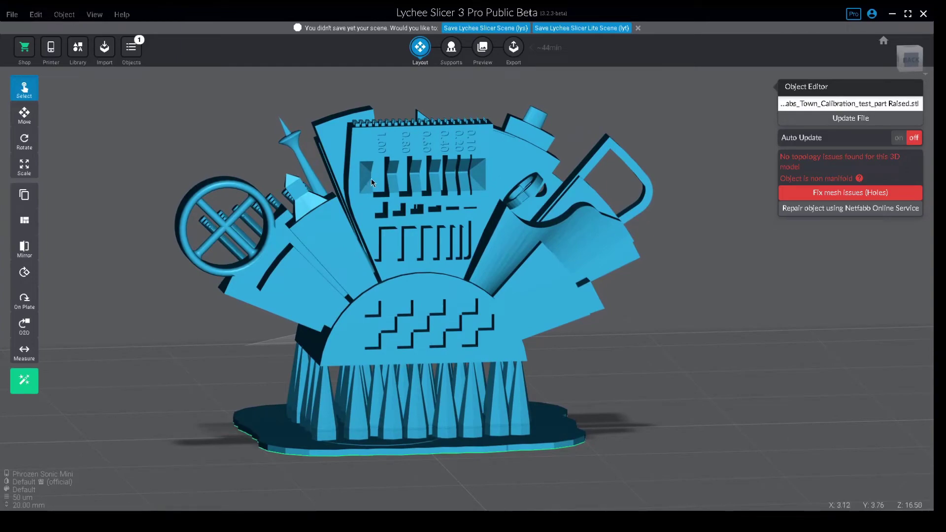
pyautogui.scroll(1, 368, 182)
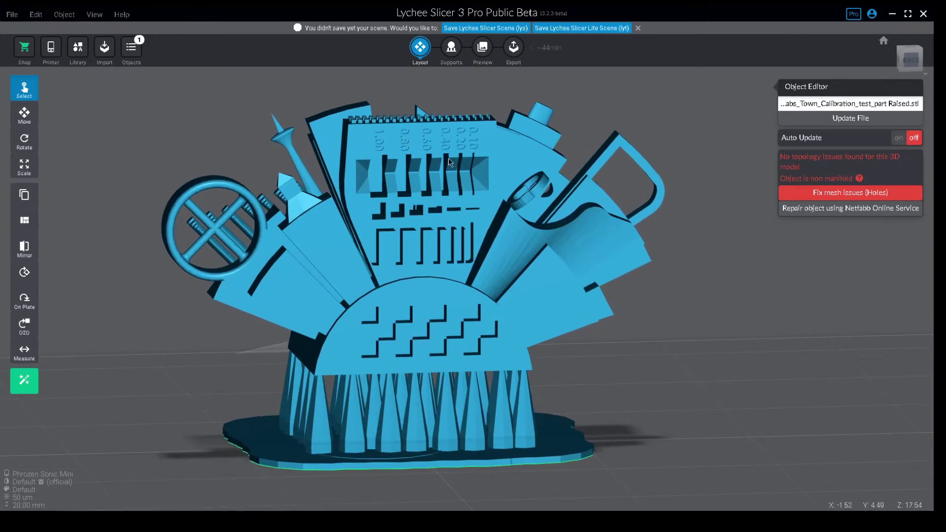
pyautogui.moveTo(454, 163); pyautogui.dragTo(439, 102, button='right')
pyautogui.scroll(3, 389, 136)
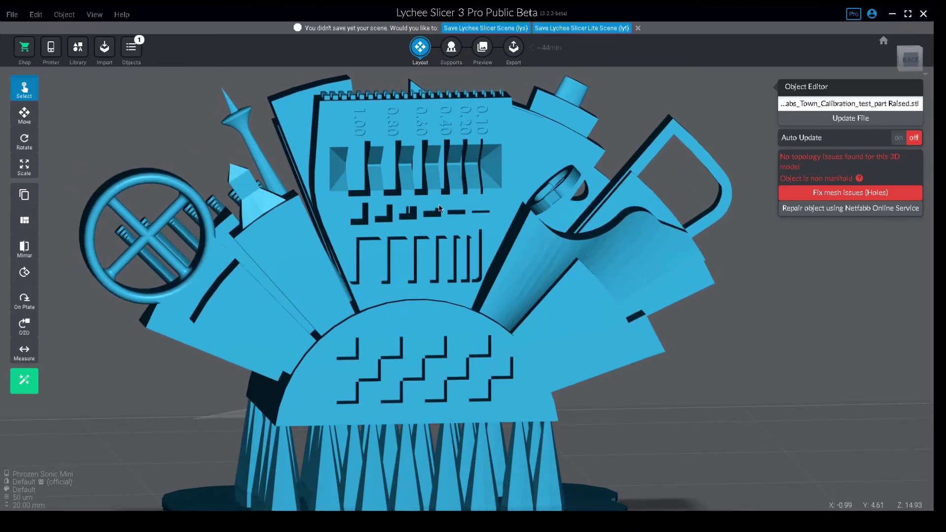
pyautogui.moveTo(436, 148); pyautogui.dragTo(531, 199, button='right')
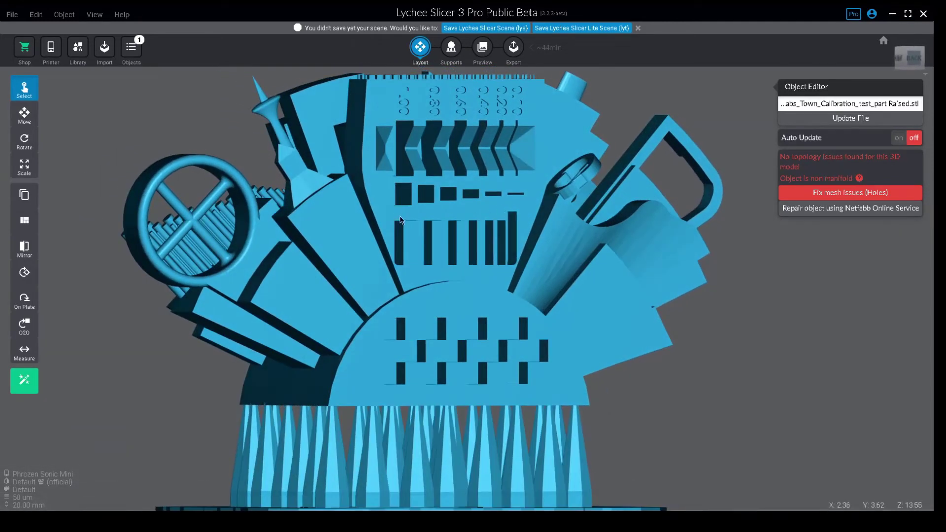
pyautogui.moveTo(400, 231); pyautogui.dragTo(415, 241, button='right')
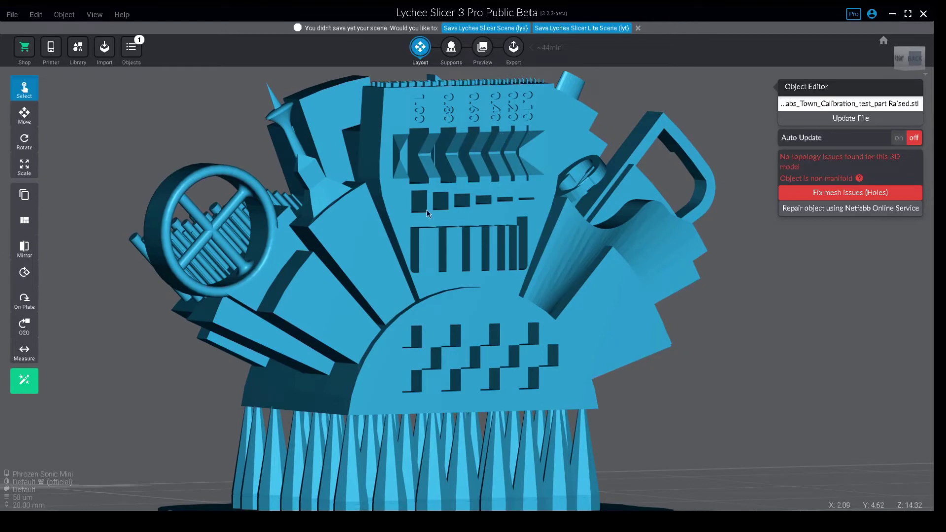
pyautogui.moveTo(422, 286); pyautogui.dragTo(523, 259, button='right')
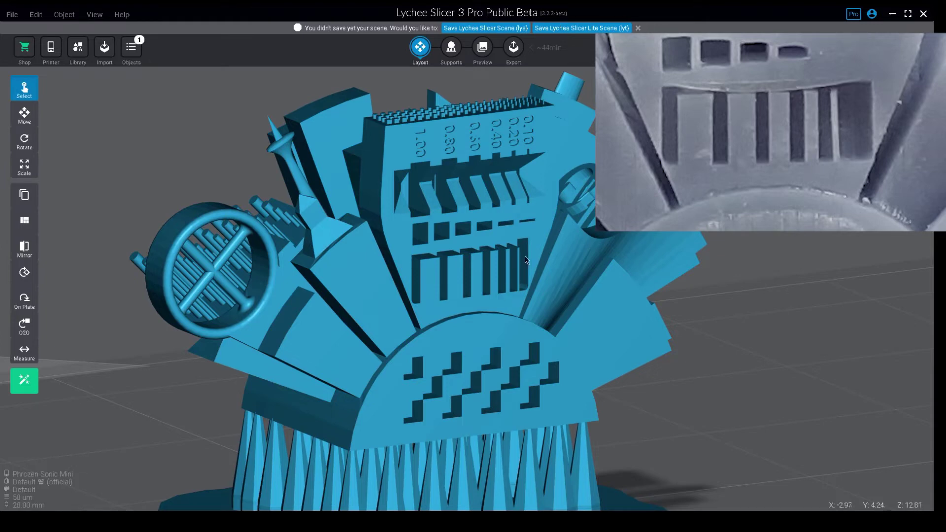
# Orbit over the model from a higher angle until it faces front
pyautogui.moveTo(527, 239); pyautogui.dragTo(648, 241, button='right')
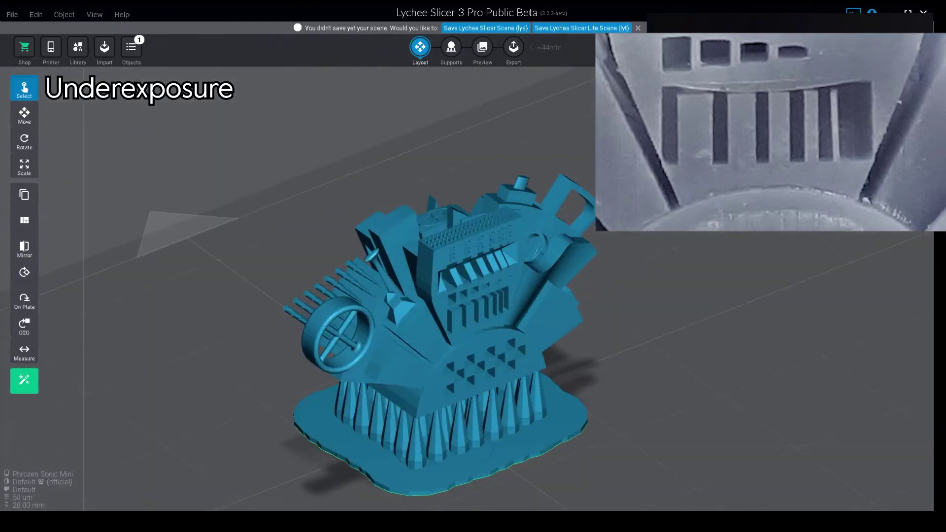
pyautogui.scroll(7, 599, 260)
pyautogui.scroll(-3, 599, 260)
pyautogui.moveTo(598, 260); pyautogui.dragTo(612, 297, button='right')
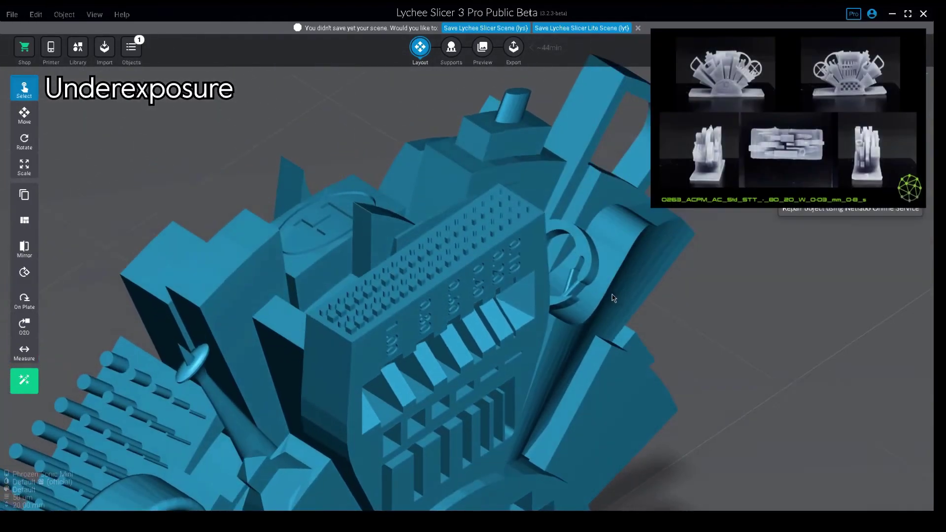
pyautogui.scroll(2, 600, 267)
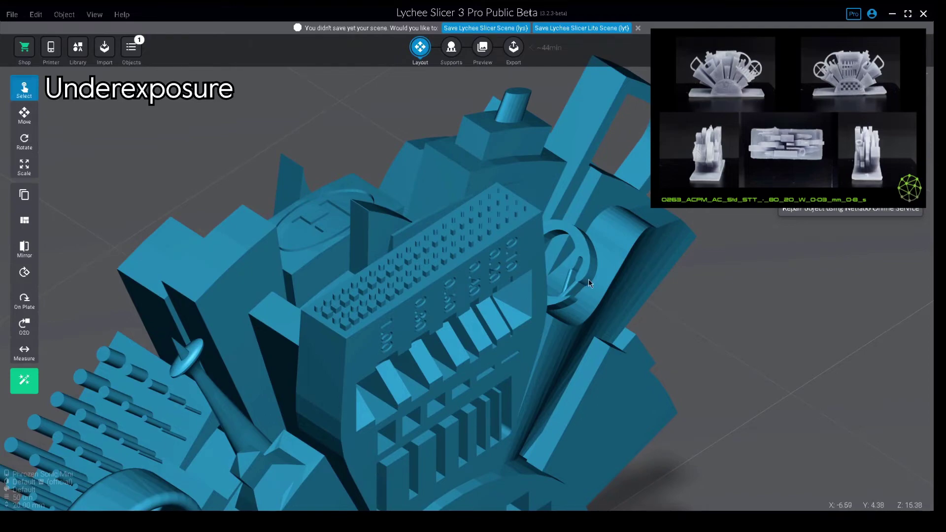
pyautogui.moveTo(589, 280); pyautogui.dragTo(247, 256, button='right')
pyautogui.scroll(-8, 440, 288)
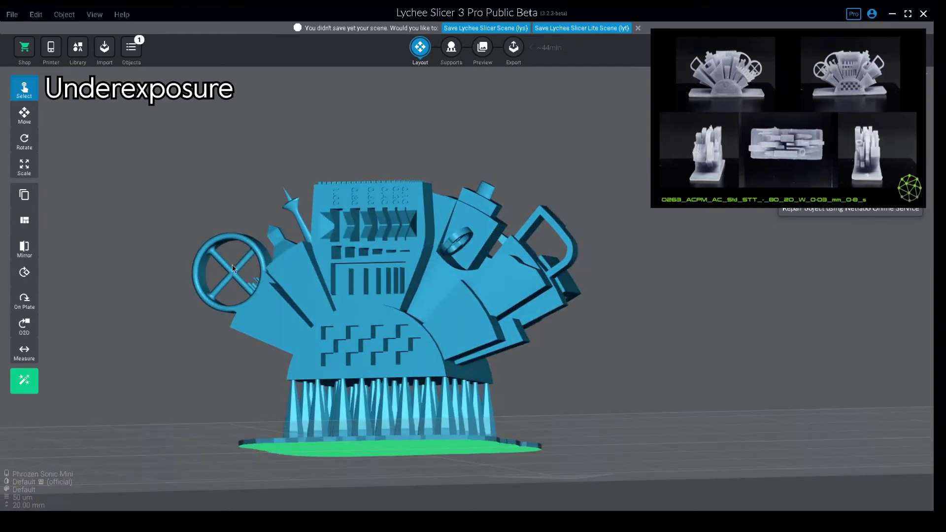
# Look down on the model from above, tilting between top-down and front views
pyautogui.moveTo(499, 367); pyautogui.dragTo(526, 382, button='right')
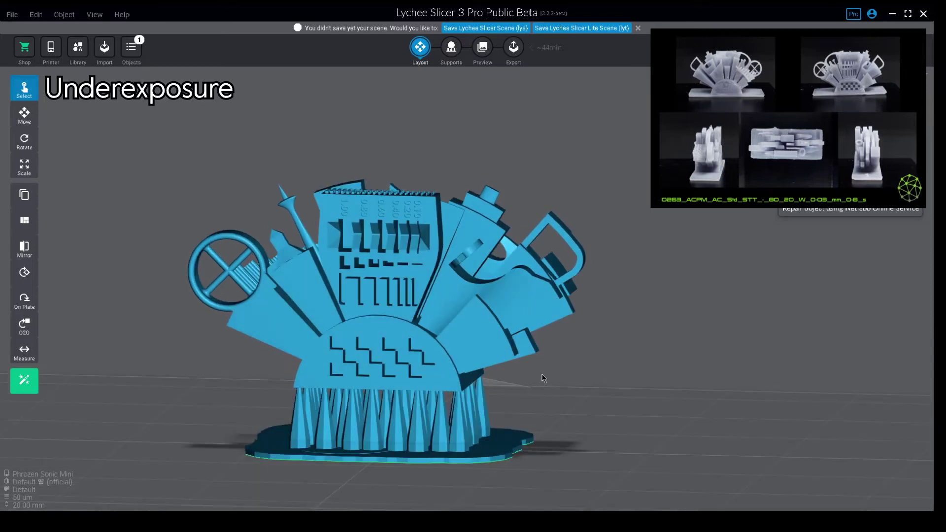
pyautogui.moveTo(488, 325); pyautogui.dragTo(516, 399, button='right')
pyautogui.moveTo(490, 354); pyautogui.dragTo(515, 282, button='right')
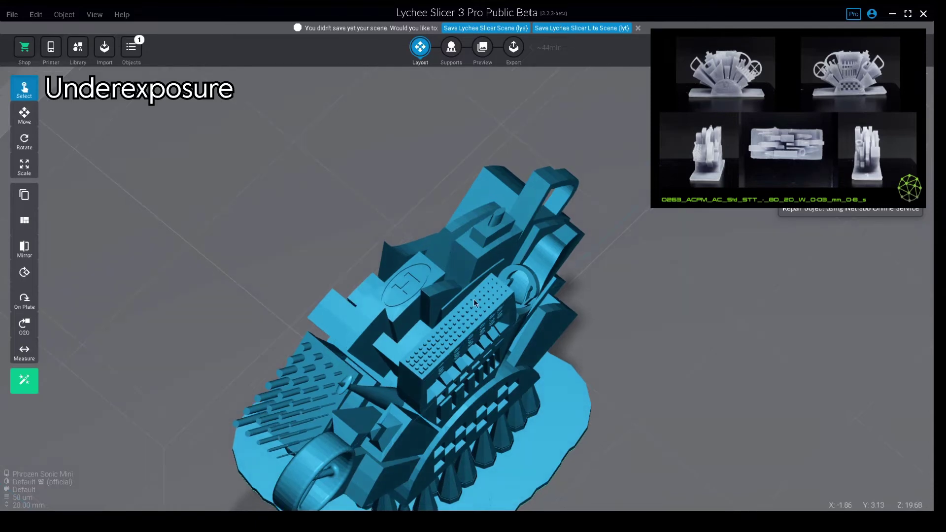
pyautogui.moveTo(483, 280); pyautogui.dragTo(462, 304, button='right')
# Zoom onto the pin grid and dot panel, orbit around their details, then zoom out
pyautogui.scroll(4, 472, 345)
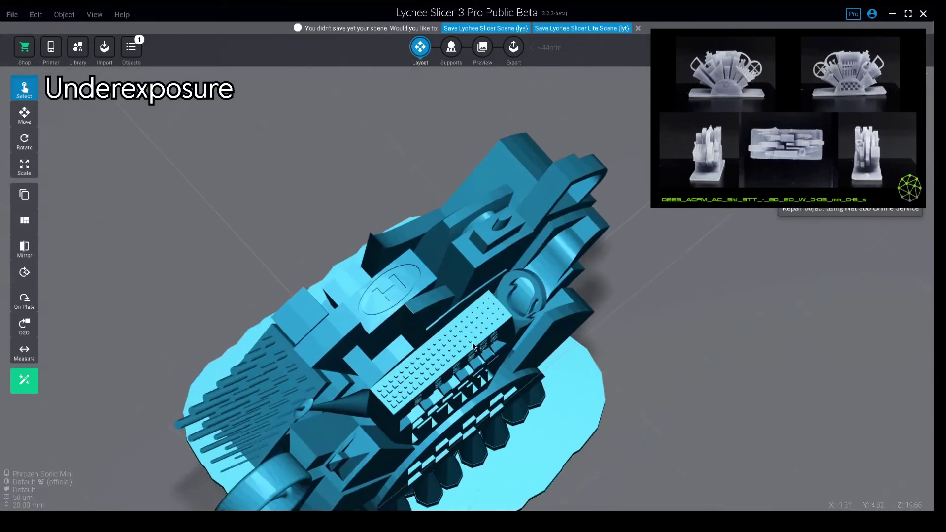
pyautogui.scroll(2, 438, 365)
pyautogui.moveTo(438, 366); pyautogui.dragTo(407, 274, button='right')
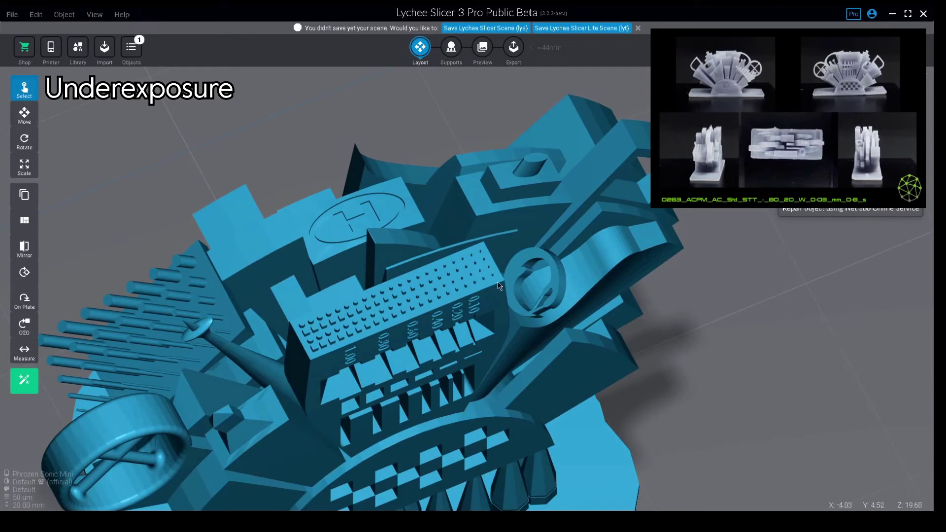
pyautogui.moveTo(371, 322); pyautogui.dragTo(367, 359, button='right')
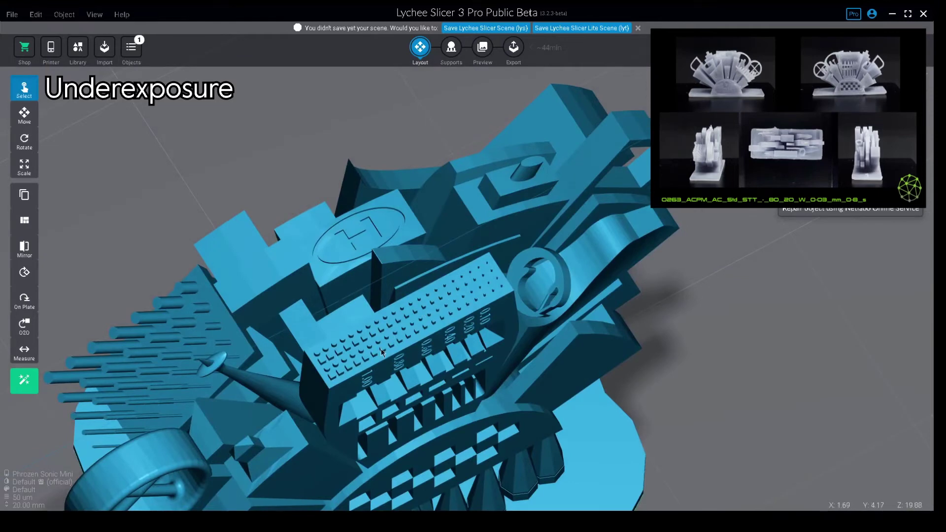
pyautogui.moveTo(381, 348); pyautogui.dragTo(383, 344, button='right')
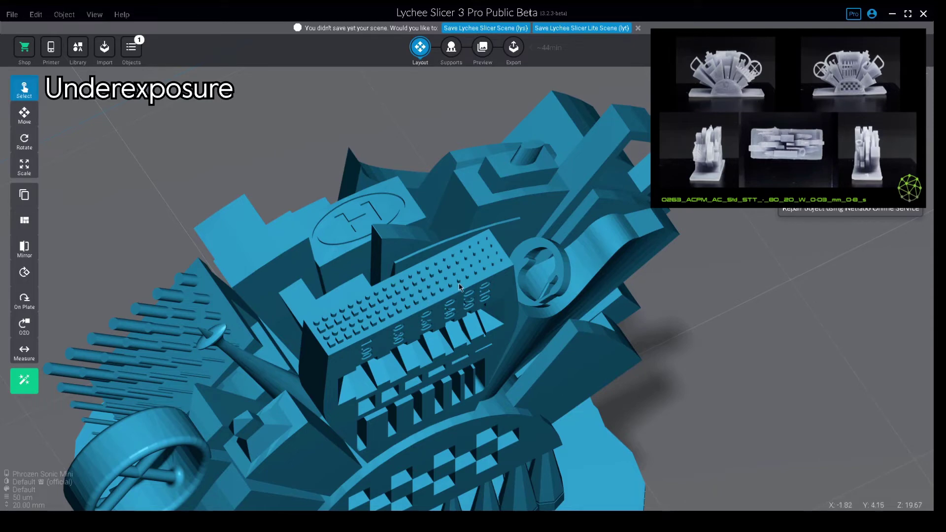
pyautogui.moveTo(459, 286); pyautogui.dragTo(378, 303, button='right')
pyautogui.scroll(-5, 410, 300)
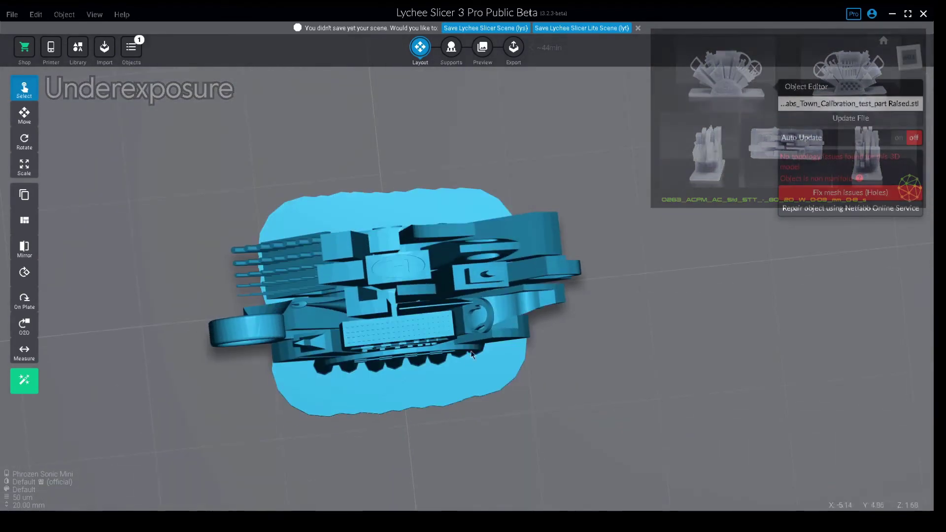
# Turn the model end-on and zoom in, then orbit through oblique angles to another side
pyautogui.moveTo(407, 242); pyautogui.dragTo(579, 300, button='right')
pyautogui.scroll(5, 527, 305)
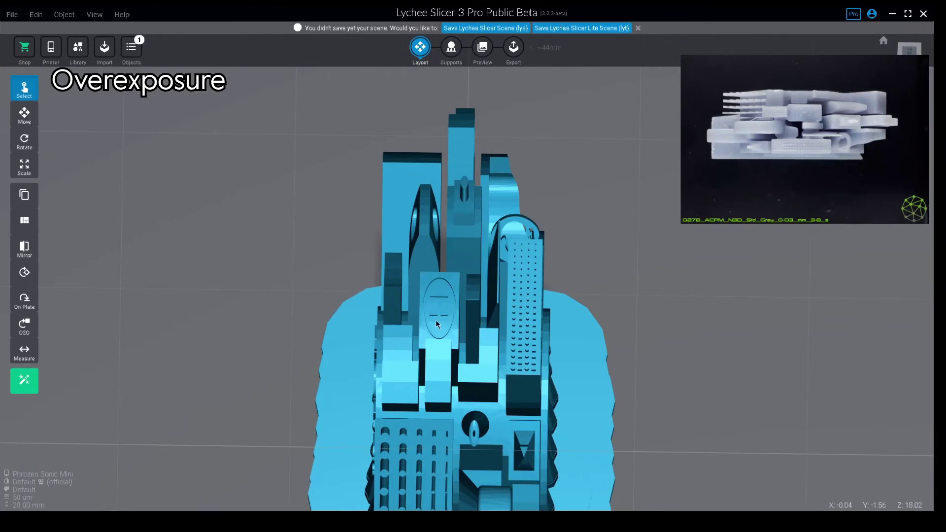
pyautogui.moveTo(435, 321); pyautogui.dragTo(451, 268, button='right')
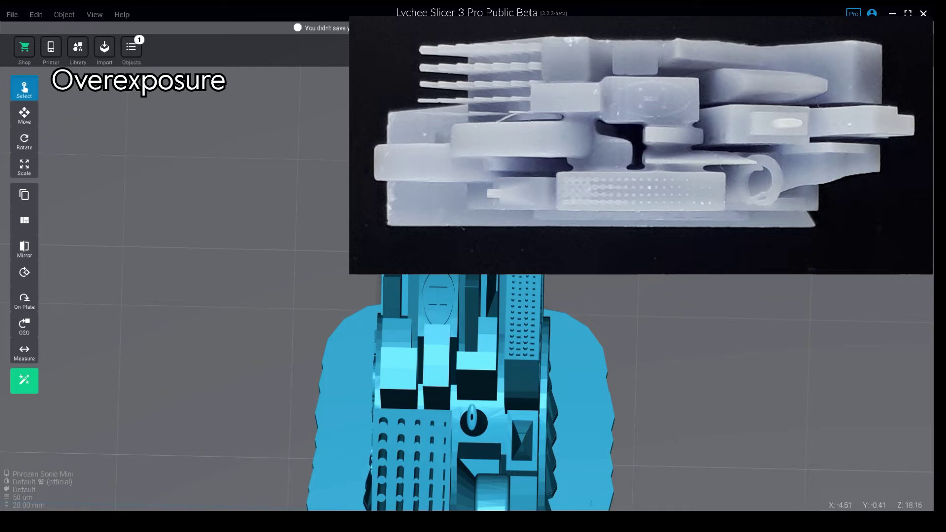
pyautogui.moveTo(431, 288); pyautogui.dragTo(539, 300, button='right')
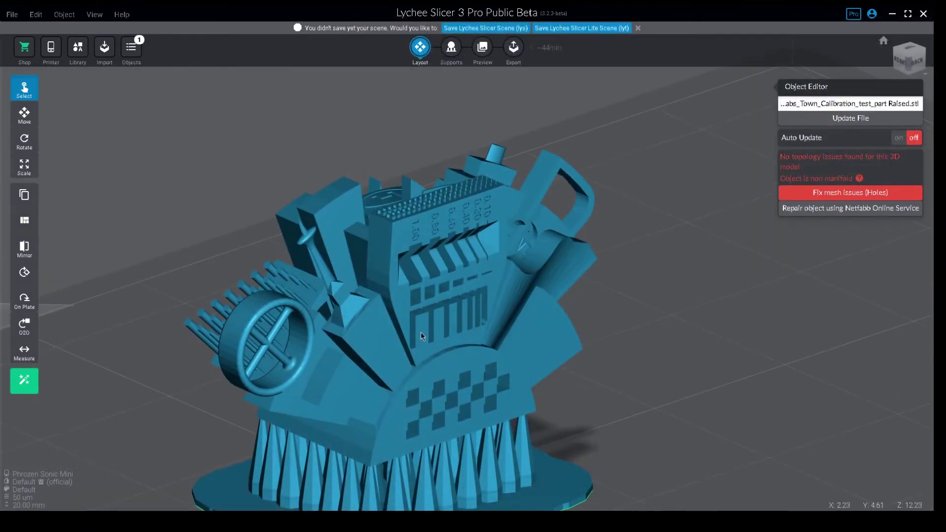
pyautogui.moveTo(421, 332); pyautogui.dragTo(239, 306, button='right')
pyautogui.scroll(2, 465, 382)
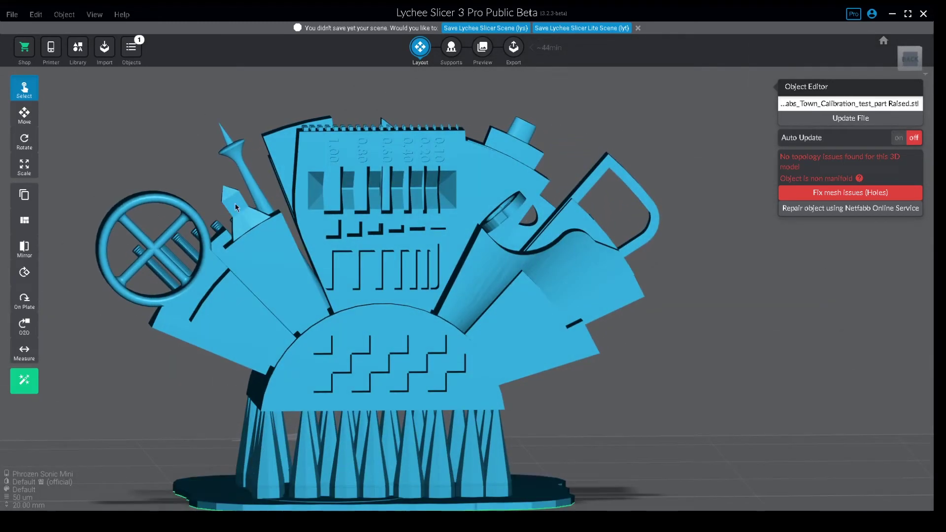
# Orbit across the numbered gauge-slot face to match the print photo, then zoom out
pyautogui.moveTo(238, 123); pyautogui.dragTo(195, 120, button='right')
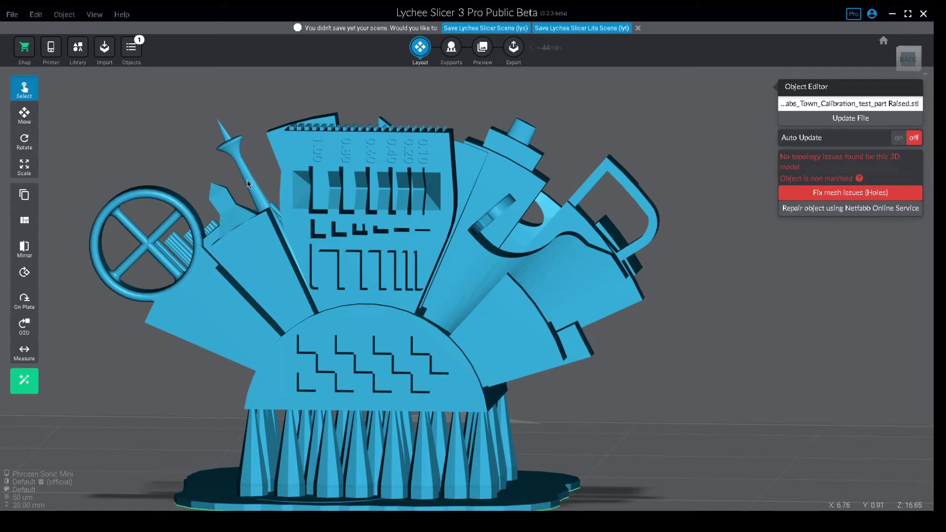
pyautogui.moveTo(245, 181); pyautogui.dragTo(300, 190, button='right')
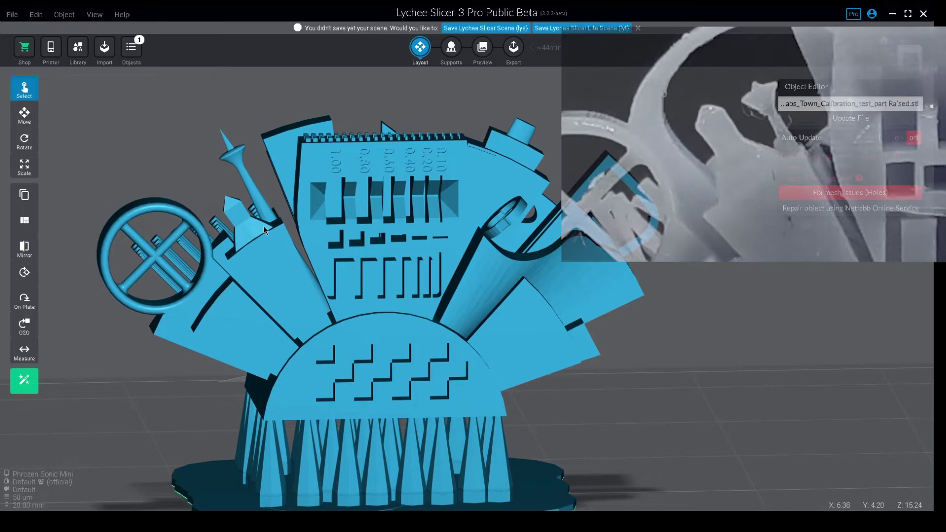
pyautogui.moveTo(265, 226); pyautogui.dragTo(453, 351, button='right')
pyautogui.scroll(-4, 254, 209)
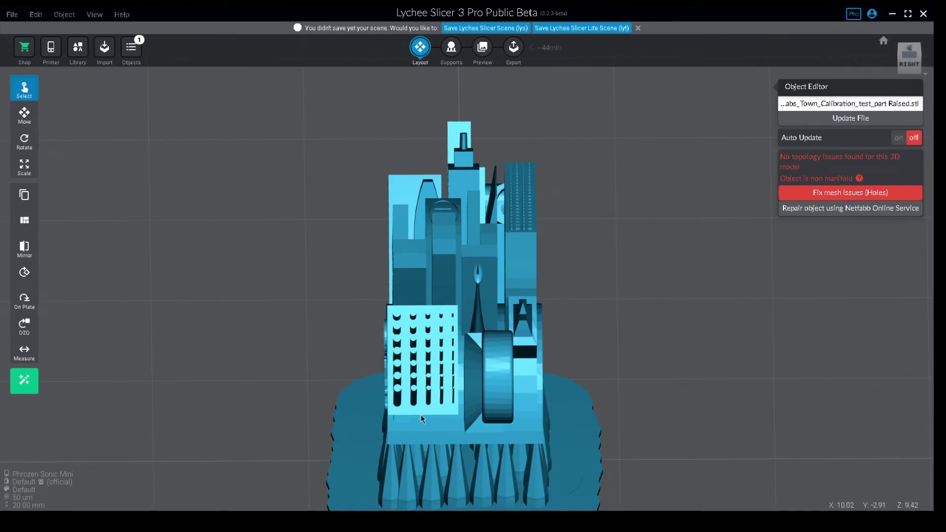
# Orbit from the high right side to a straight-on view of the hole panel and zoom in
pyautogui.moveTo(421, 415); pyautogui.dragTo(554, 360, button='right')
pyautogui.moveTo(563, 272); pyautogui.dragTo(481, 409, button='right')
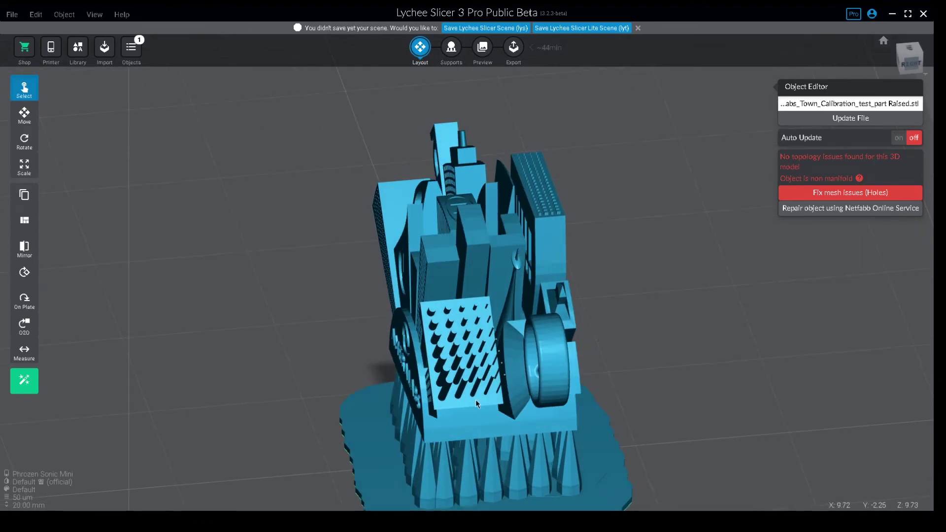
pyautogui.moveTo(476, 400)
pyautogui.mouseDown(button='right')
pyautogui.moveTo(486, 403)
pyautogui.moveTo(457, 401)
pyautogui.moveTo(517, 407)
pyautogui.moveTo(482, 405)
pyautogui.mouseUp(button='right')
pyautogui.scroll(2, 481, 402)
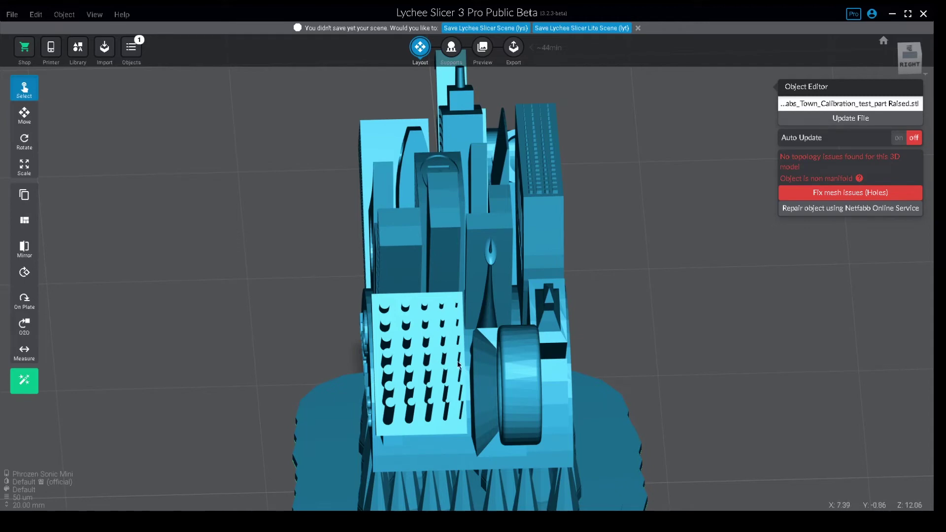
# Orbit around the right side and over the top to a top-down view, then back to angled views
pyautogui.moveTo(443, 369)
pyautogui.mouseDown(button='right')
pyautogui.moveTo(425, 365)
pyautogui.moveTo(443, 367)
pyautogui.mouseUp(button='right')
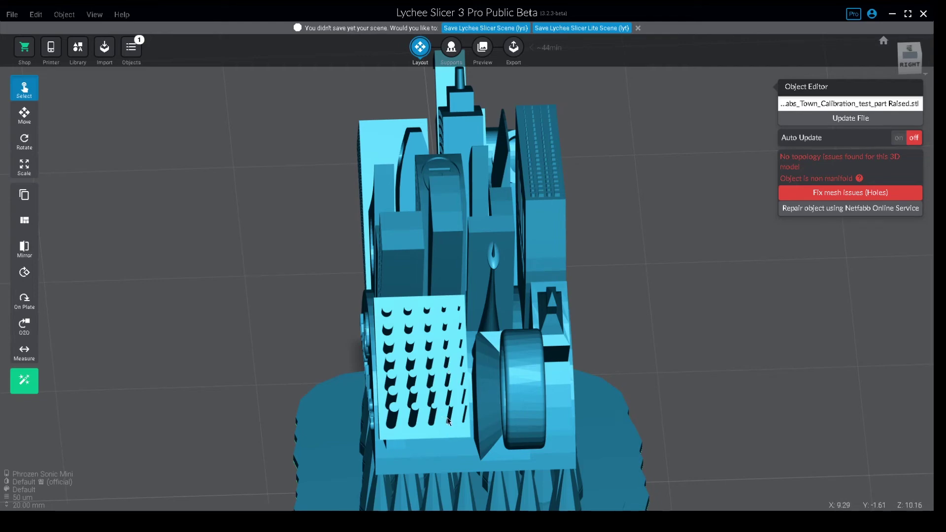
pyautogui.moveTo(448, 419); pyautogui.dragTo(441, 427, button='right')
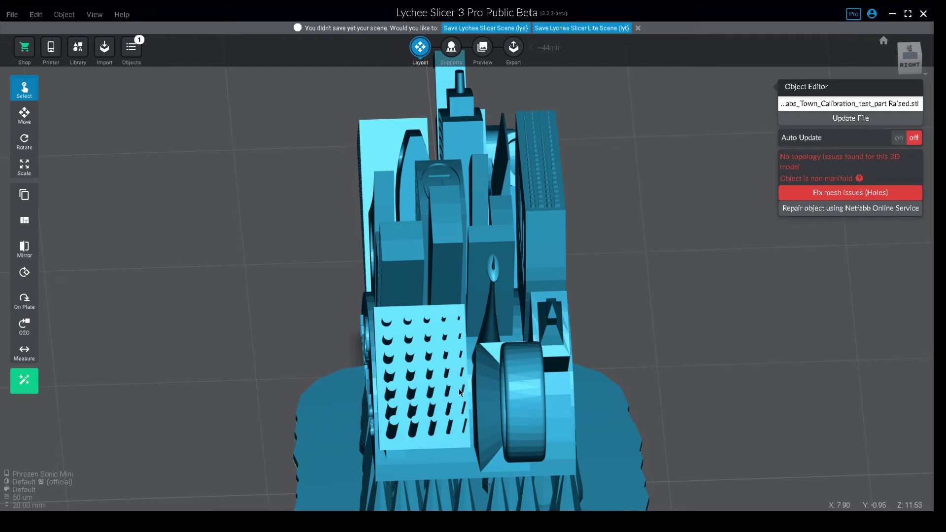
pyautogui.moveTo(464, 394); pyautogui.dragTo(427, 408, button='right')
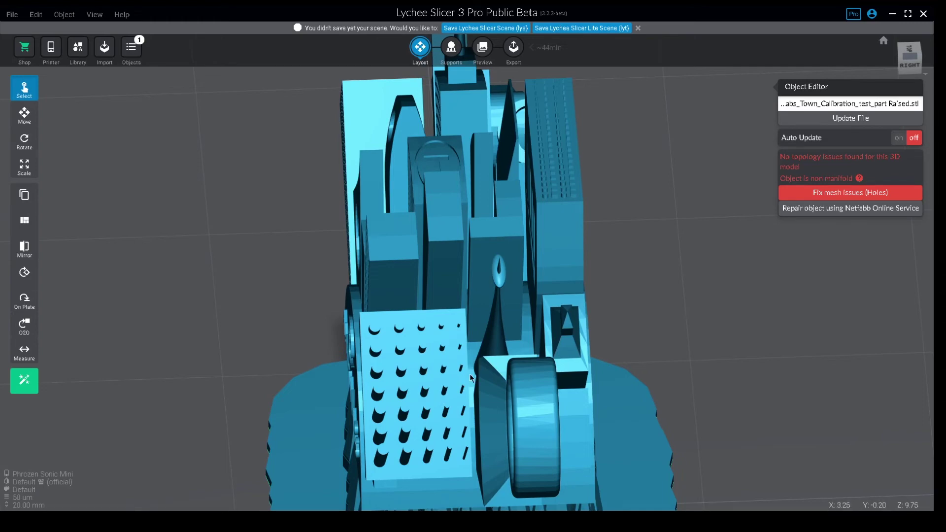
pyautogui.moveTo(469, 373)
pyautogui.mouseDown(button='right')
pyautogui.moveTo(466, 383)
pyautogui.moveTo(490, 377)
pyautogui.moveTo(456, 392)
pyautogui.moveTo(469, 387)
pyautogui.mouseUp(button='right')
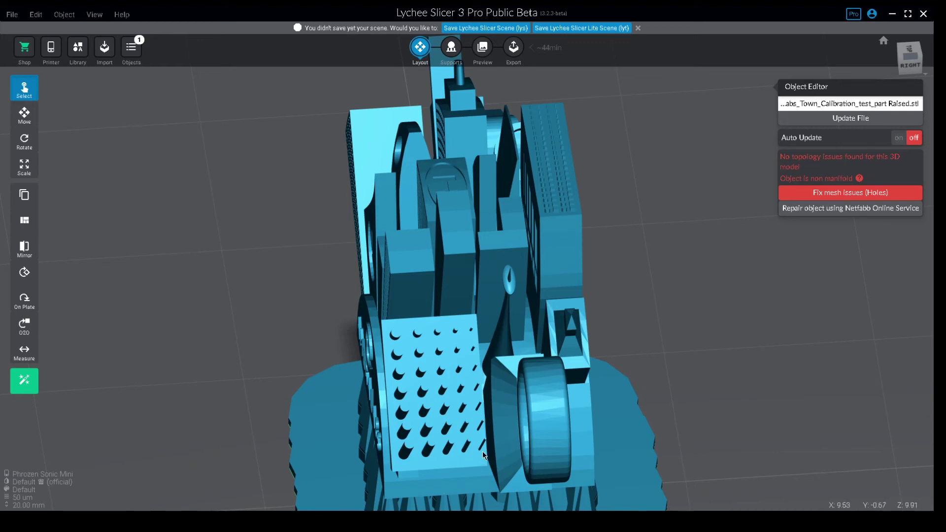
pyautogui.moveTo(481, 446); pyautogui.dragTo(389, 388, button='right')
pyautogui.moveTo(463, 385); pyautogui.dragTo(477, 369)
pyautogui.moveTo(476, 366); pyautogui.dragTo(517, 370, button='right')
pyautogui.moveTo(513, 326); pyautogui.dragTo(557, 386, button='right')
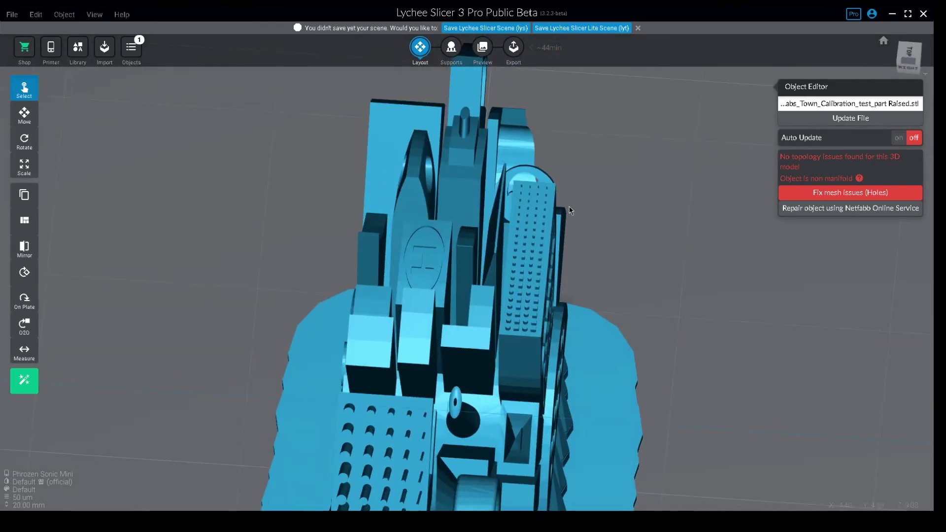
pyautogui.moveTo(434, 204); pyautogui.dragTo(465, 370)
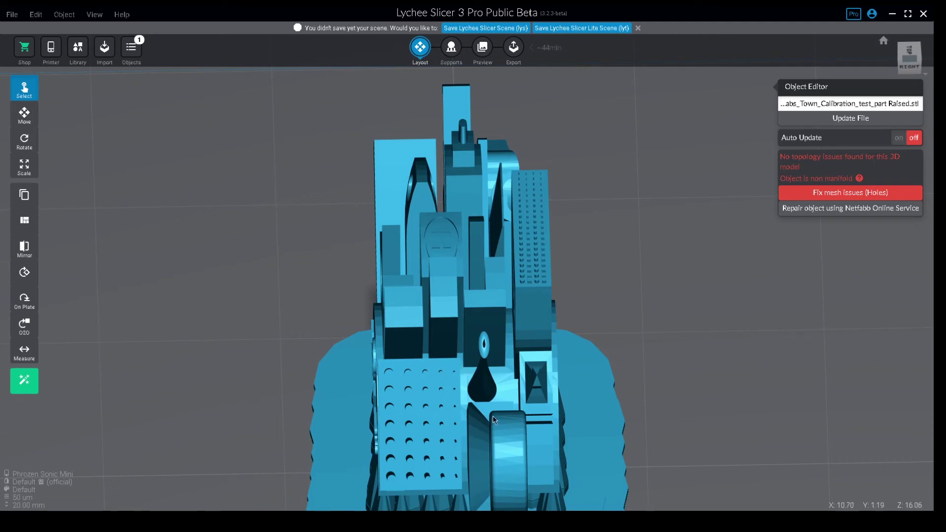
pyautogui.moveTo(491, 420)
pyautogui.mouseDown()
pyautogui.moveTo(486, 398)
pyautogui.moveTo(475, 397)
pyautogui.moveTo(501, 407)
pyautogui.mouseUp()
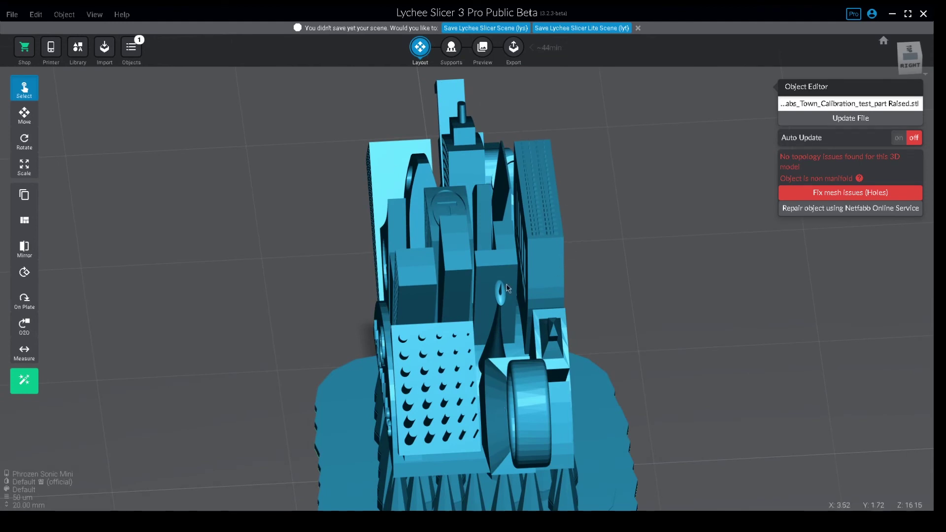
pyautogui.moveTo(509, 289); pyautogui.dragTo(492, 301)
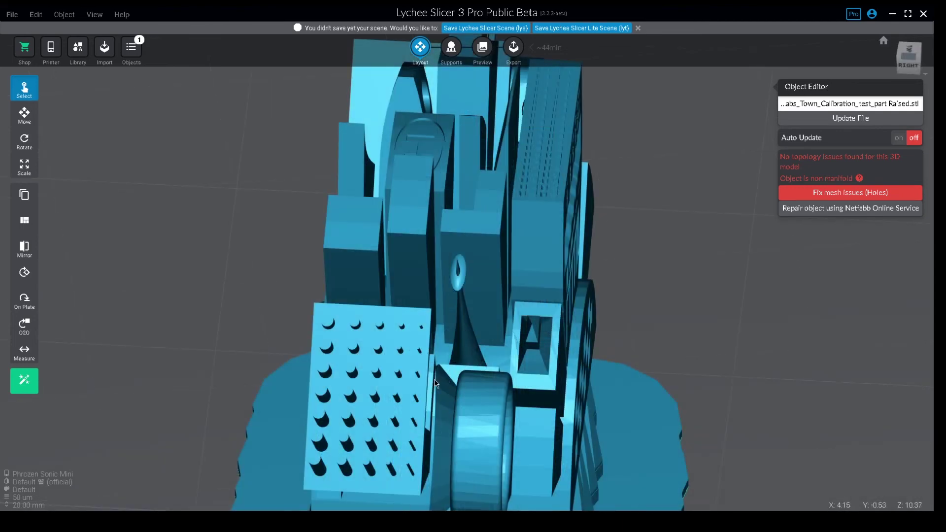
# Line up the hole panel and wheel with the photo, zoom out, and straighten to a head-on view
pyautogui.moveTo(431, 382); pyautogui.dragTo(437, 381)
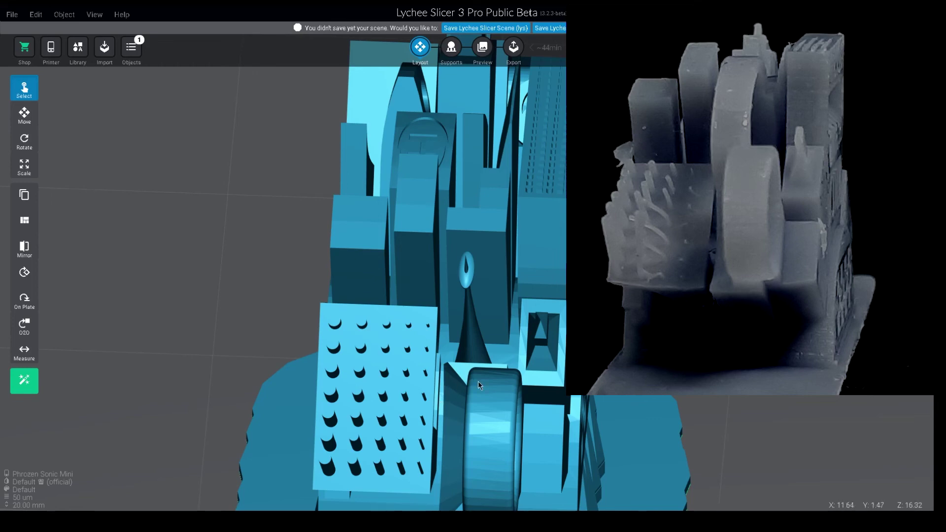
pyautogui.scroll(-1, 476, 382)
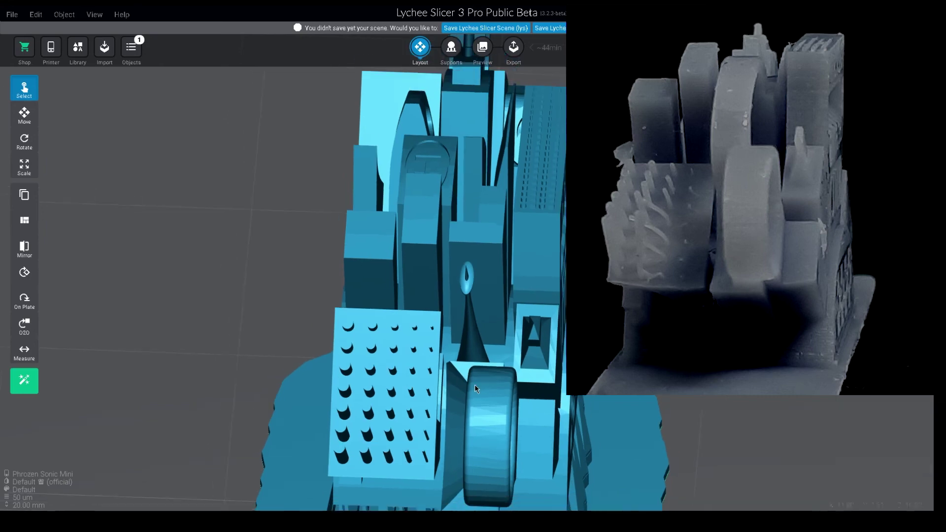
pyautogui.moveTo(475, 385); pyautogui.dragTo(451, 406, button='right')
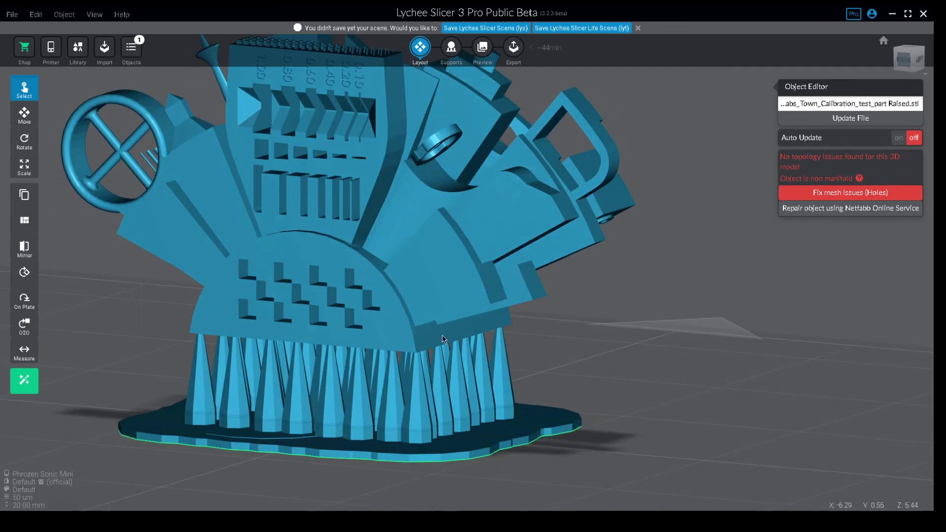
# Orbit past the AMERALABS lettering, zoom out, and swing round to view the back from above
pyautogui.moveTo(513, 323); pyautogui.dragTo(416, 326)
pyautogui.moveTo(546, 337); pyautogui.dragTo(505, 380)
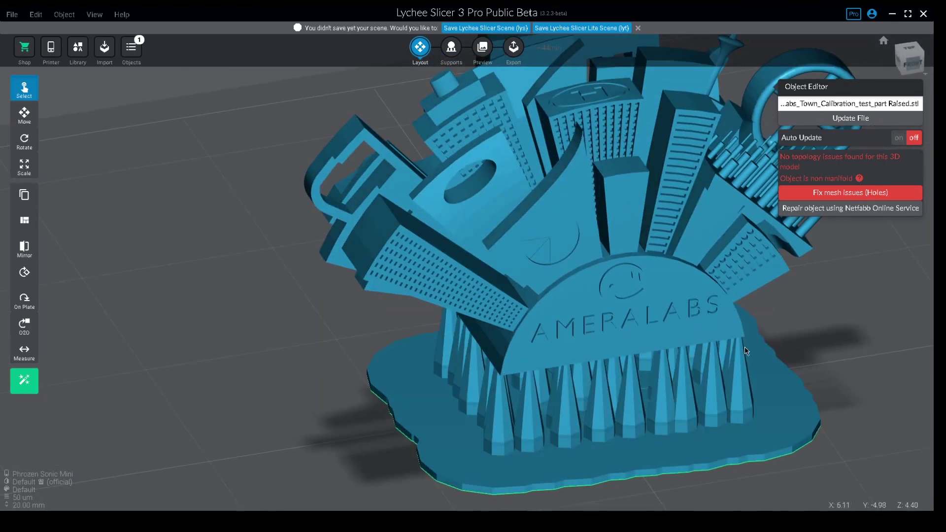
pyautogui.moveTo(745, 351); pyautogui.dragTo(564, 308)
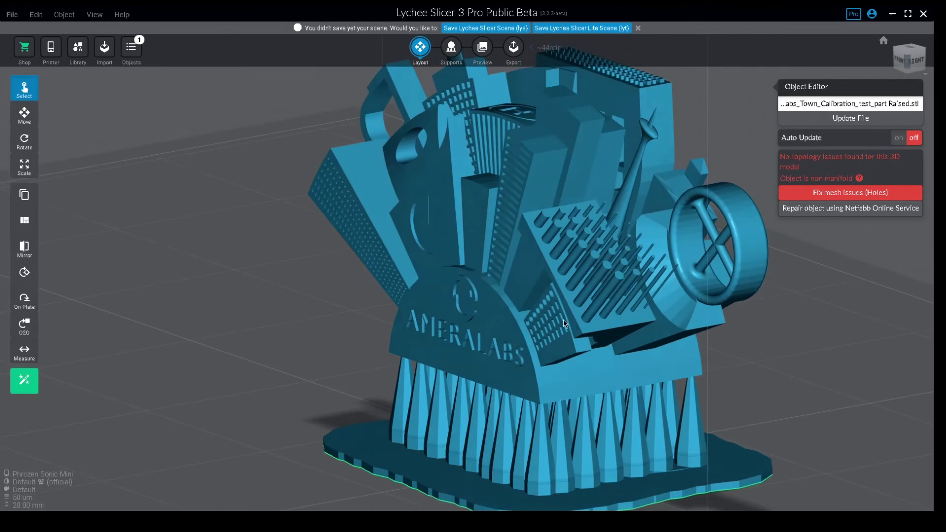
pyautogui.moveTo(563, 319); pyautogui.dragTo(589, 351, button='right')
pyautogui.scroll(-5, 588, 351)
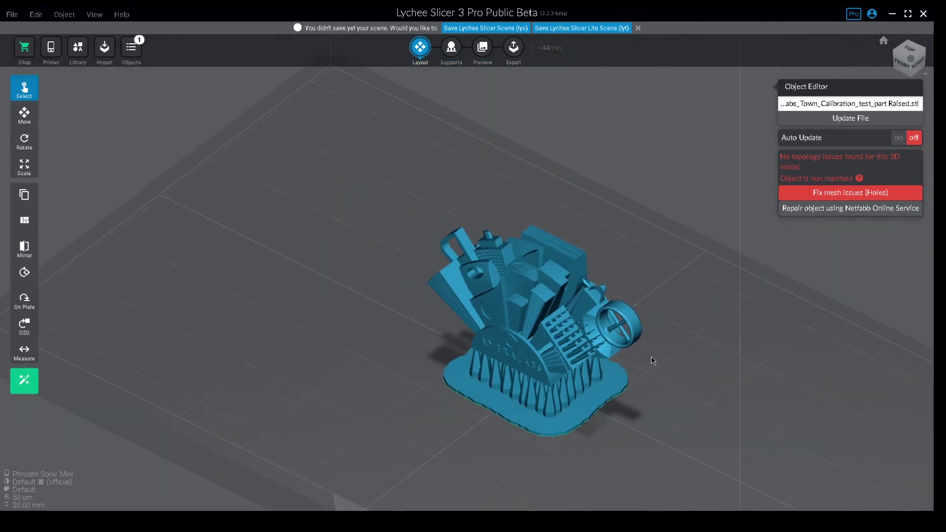
pyautogui.moveTo(652, 361); pyautogui.dragTo(473, 316)
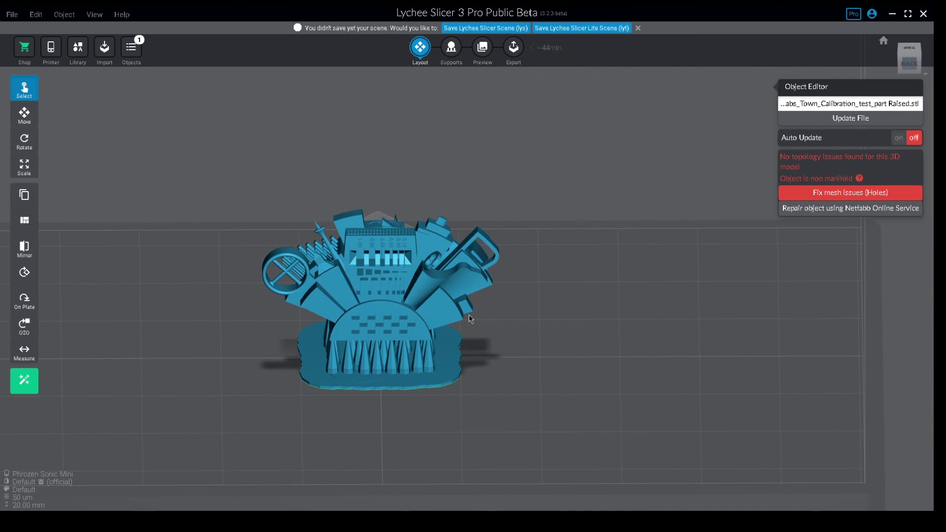
pyautogui.moveTo(469, 315); pyautogui.dragTo(431, 350)
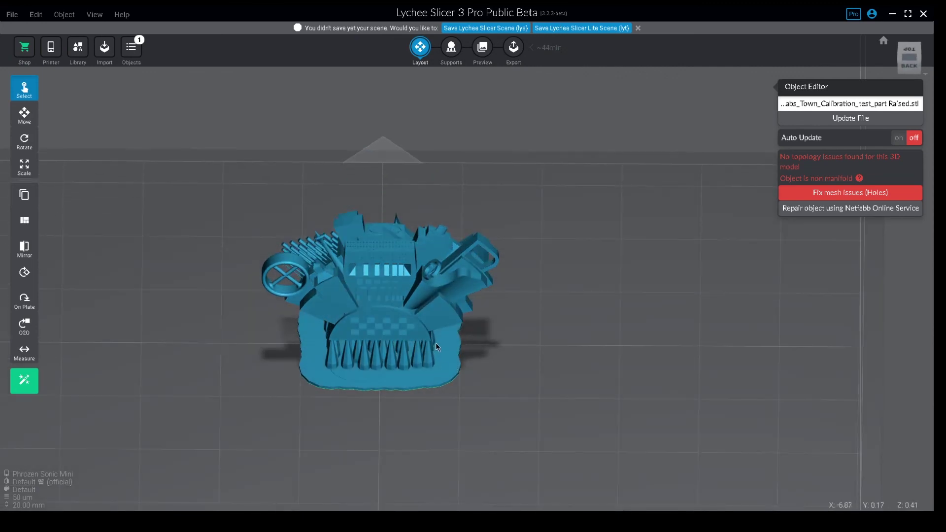